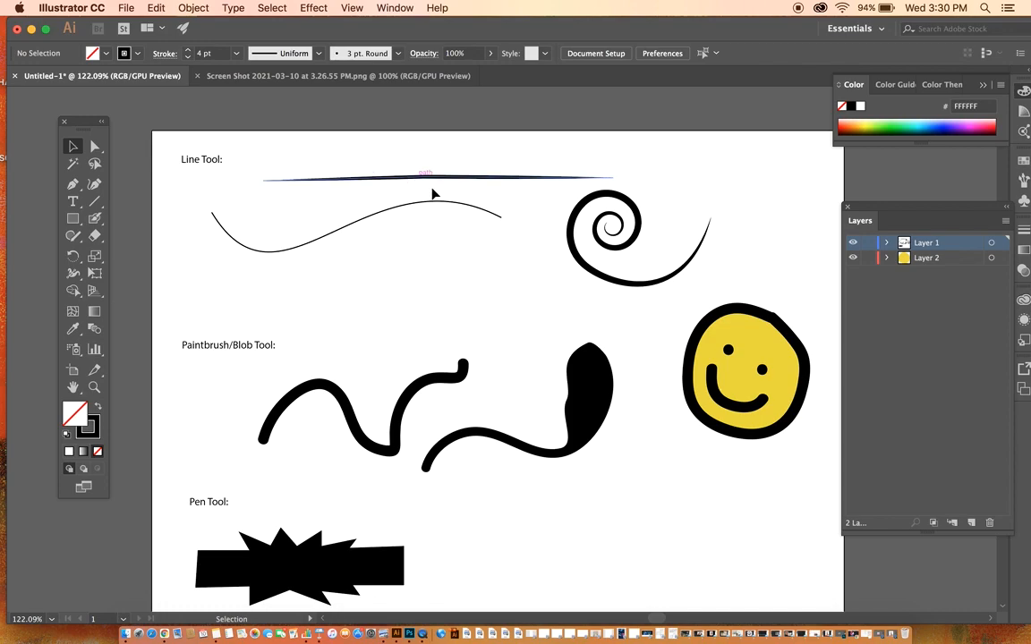
Draw a nearly horizontal straight line with the Line Segment tool just above the existing tapered line
left_click(95, 201)
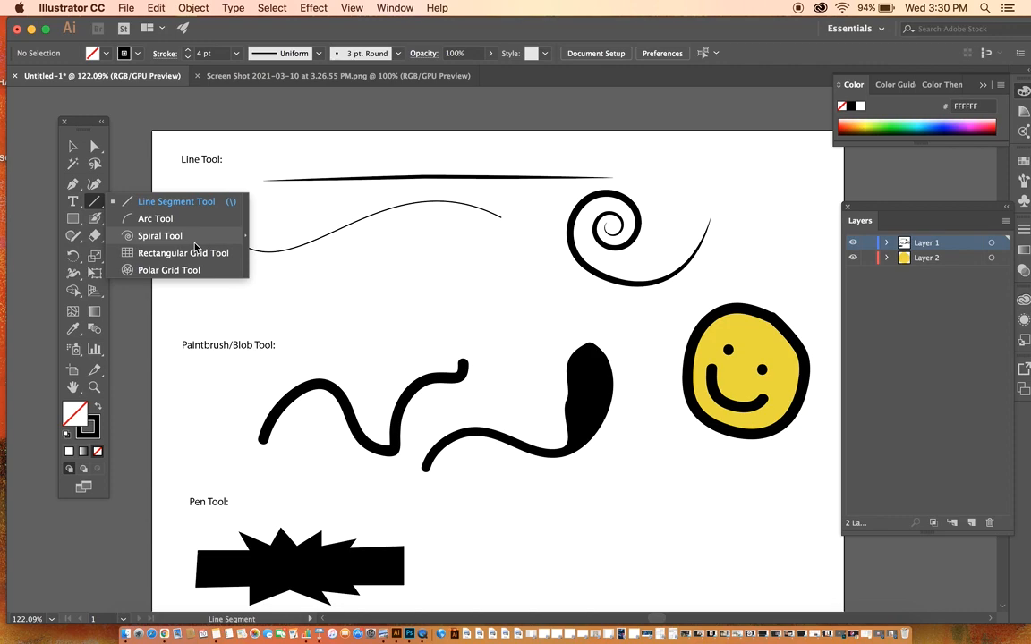
left_click(136, 201)
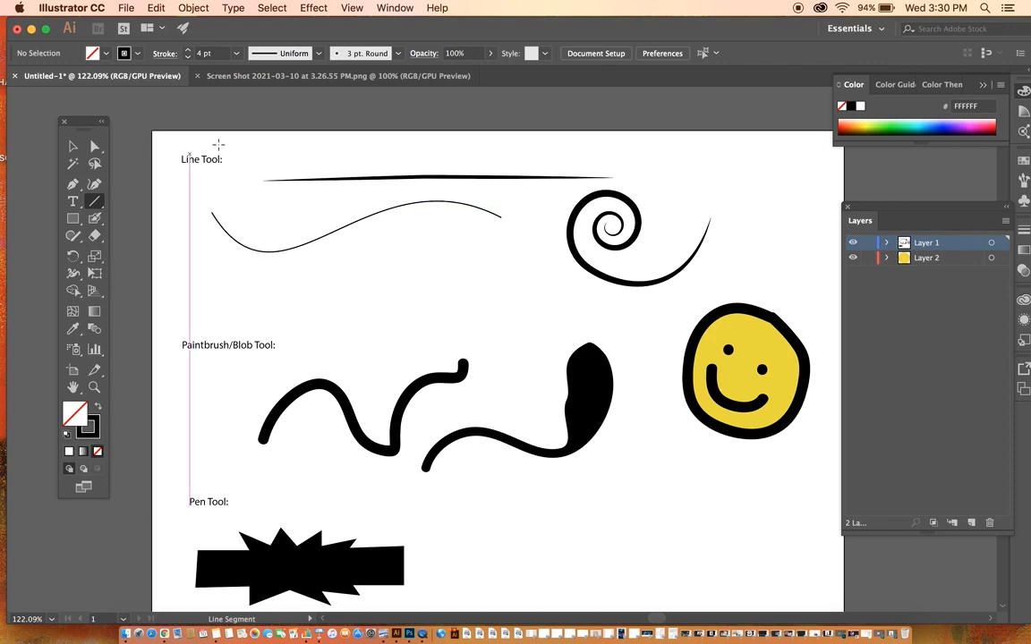
left_click_drag(270, 156, 625, 158)
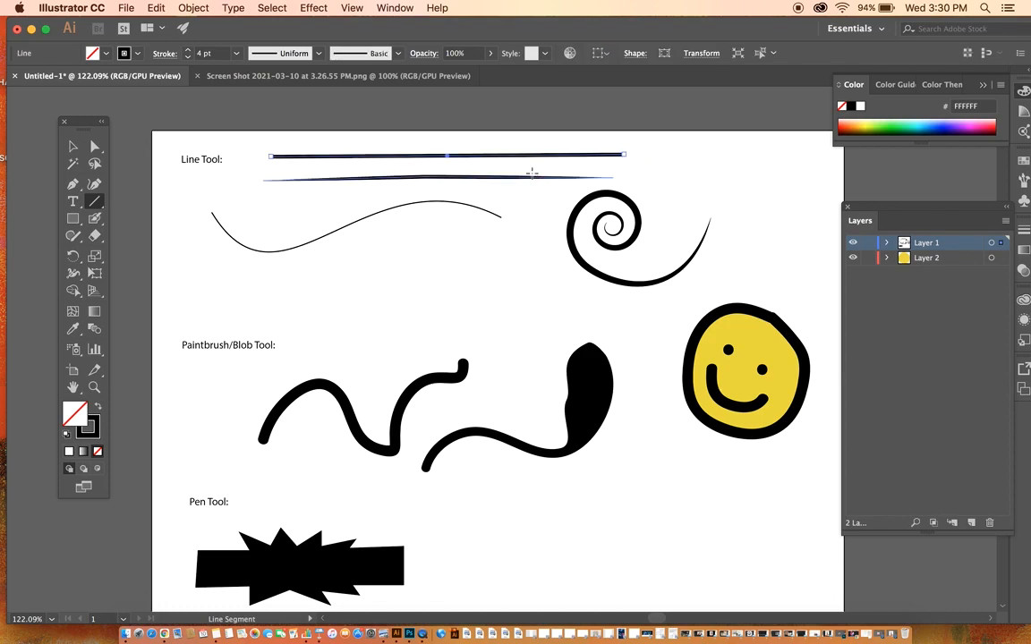
Set the new line's stroke weight to 5 pt and apply the width profile that tapers at both ends
left_click(138, 57)
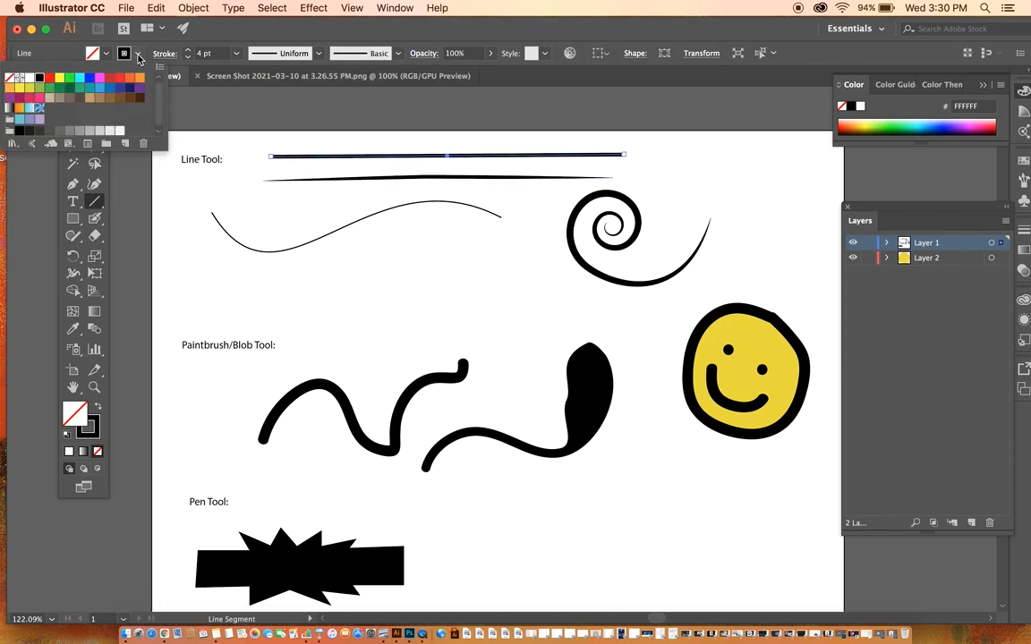
left_click(190, 50)
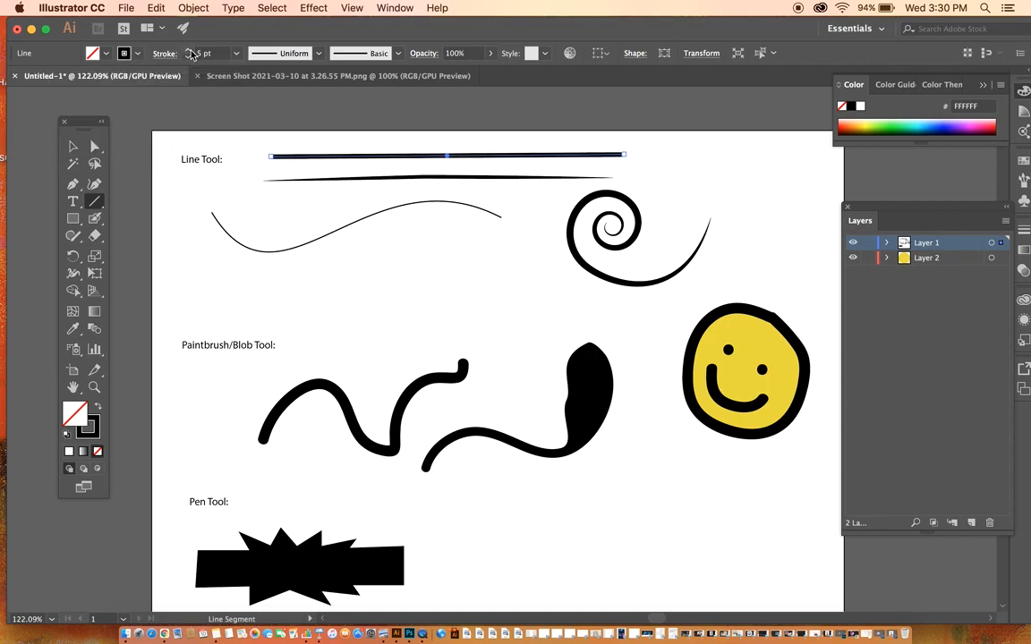
left_click(318, 53)
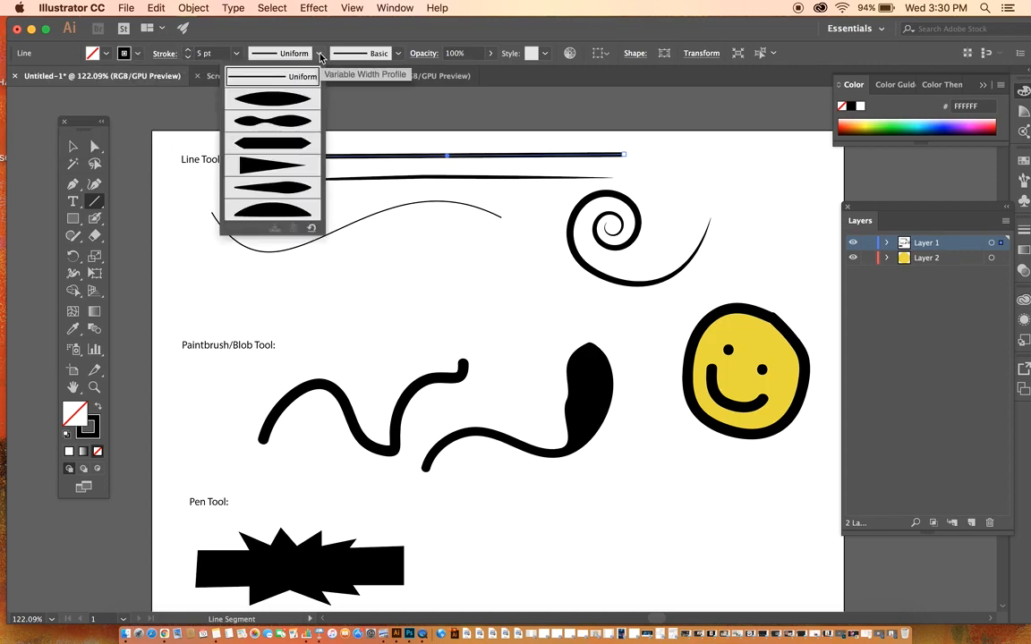
left_click(313, 95)
left_click(398, 54)
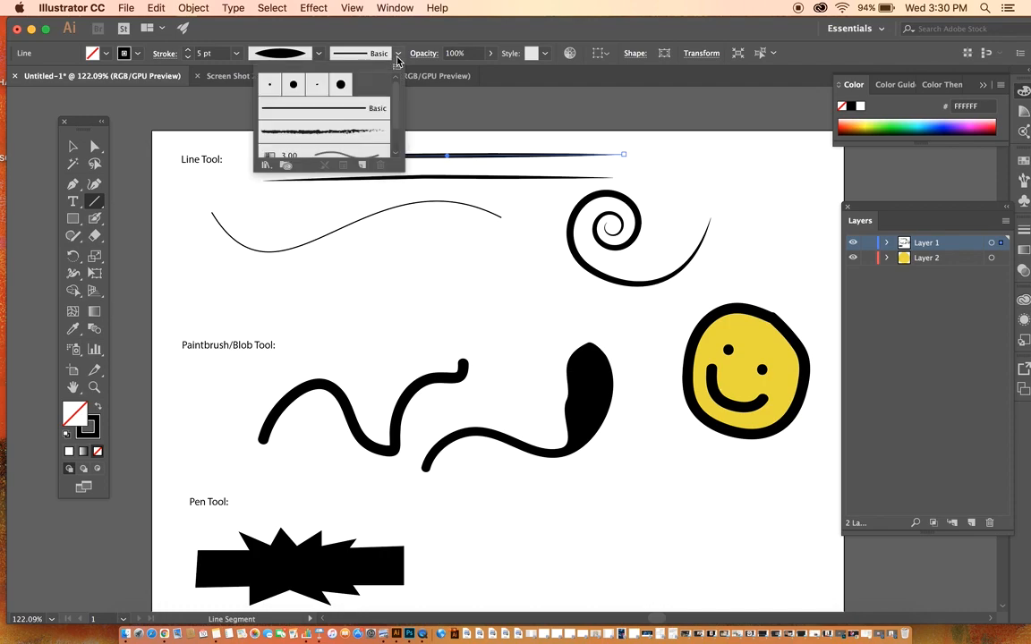
left_click(398, 55)
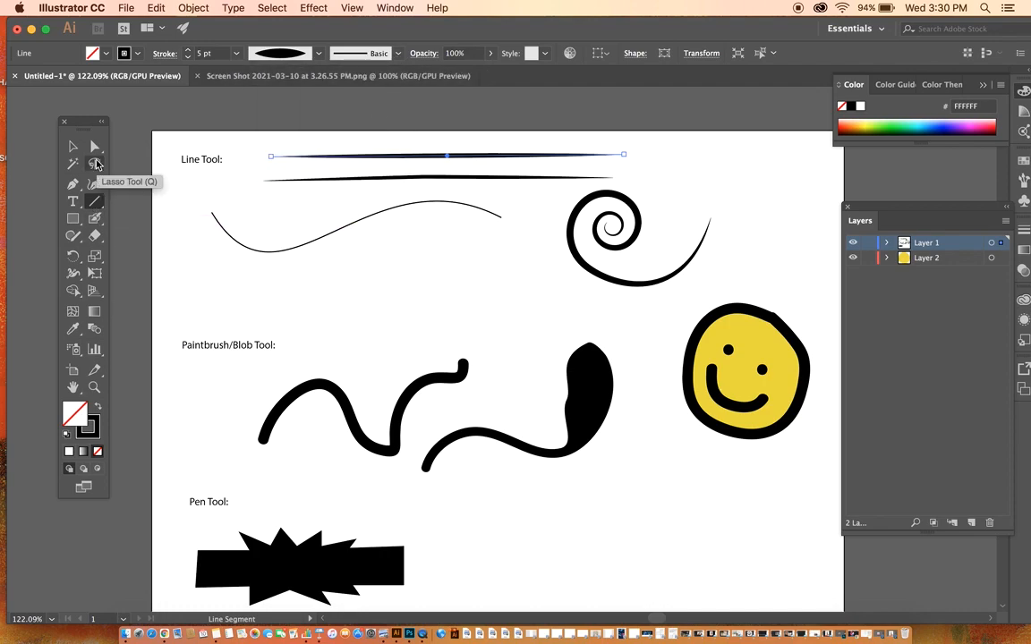
Add an anchor point at the middle of the new line and raise it to form a shallow peak
left_click(96, 147)
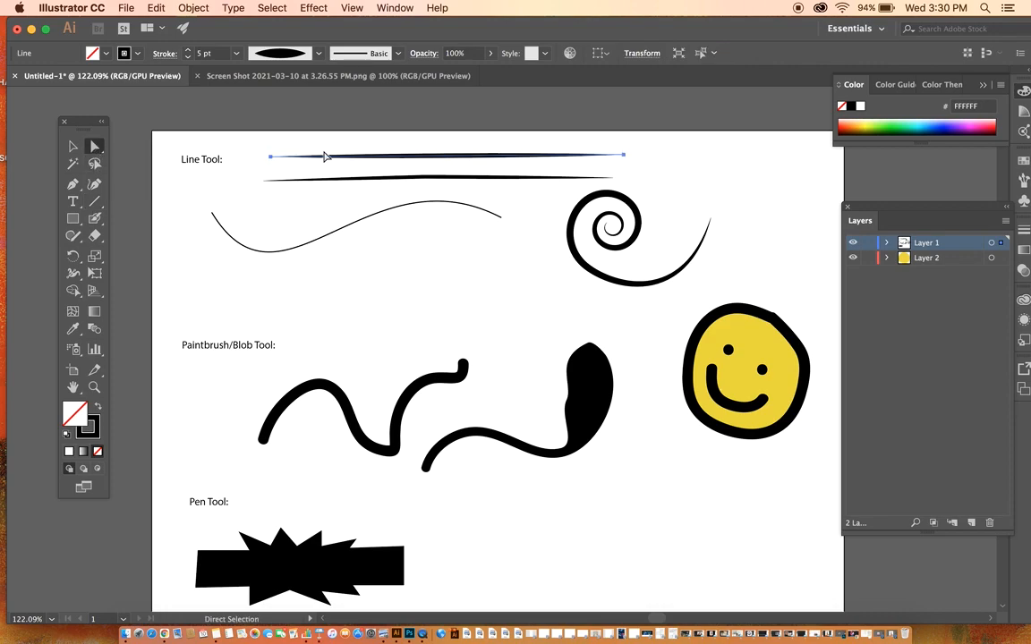
left_click(270, 159)
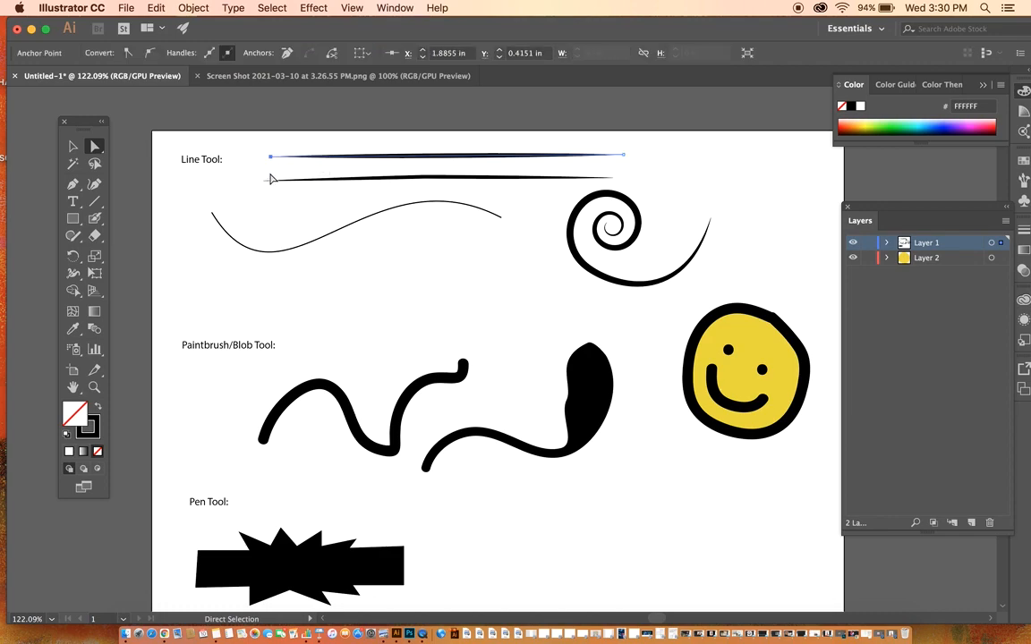
mouse_move(271, 159)
left_mouse_down()
mouse_move(272, 134)
mouse_move(266, 228)
mouse_move(265, 97)
mouse_move(268, 165)
mouse_move(270, 157)
left_mouse_up()
left_click_drag(72, 185, 126, 204)
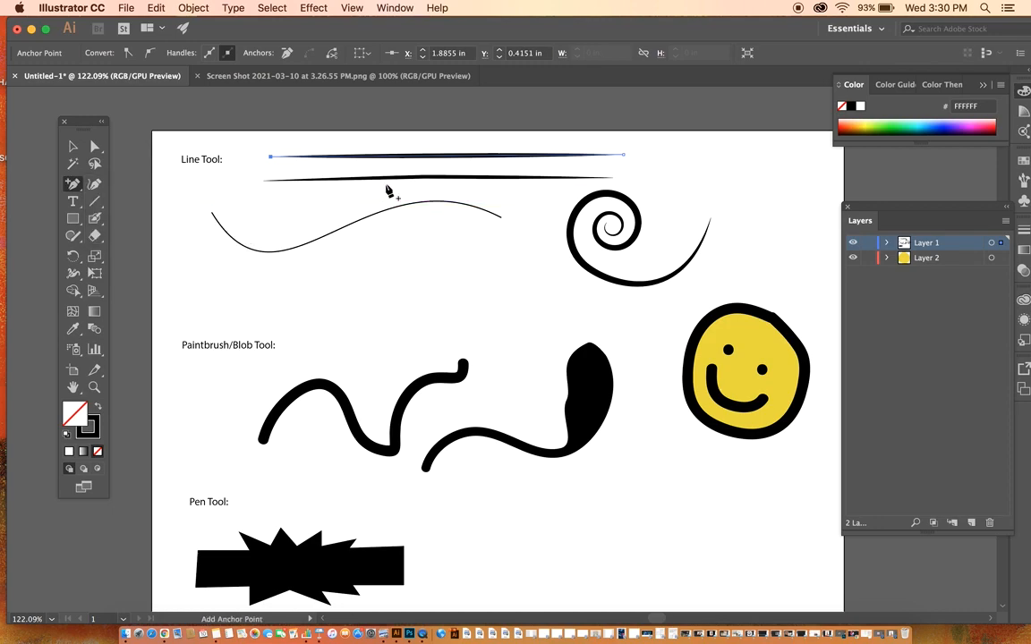
left_click(448, 158)
key("a")
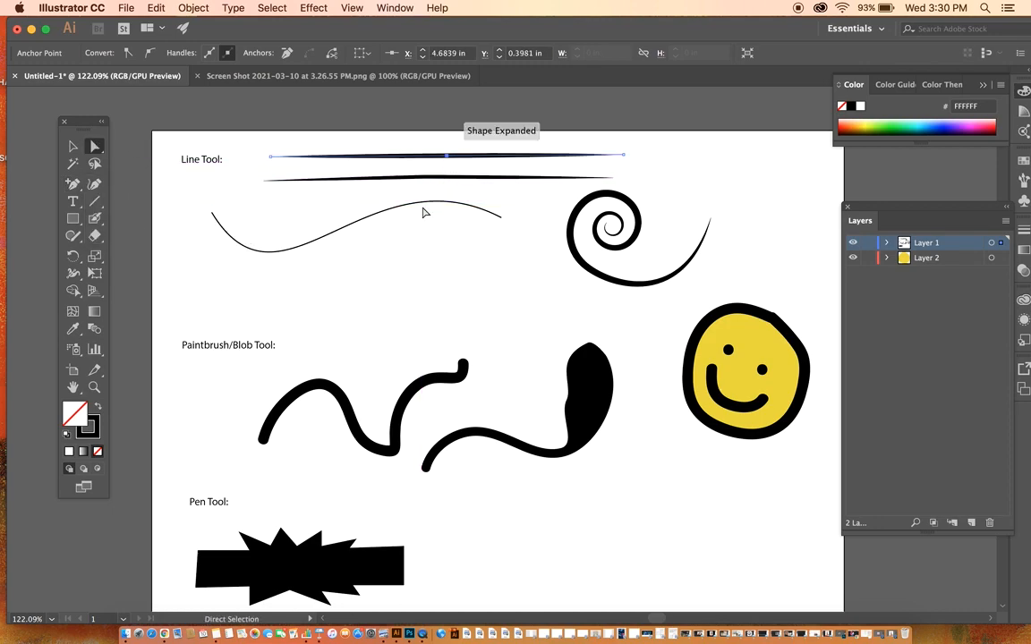
left_click_drag(455, 158, 451, 140)
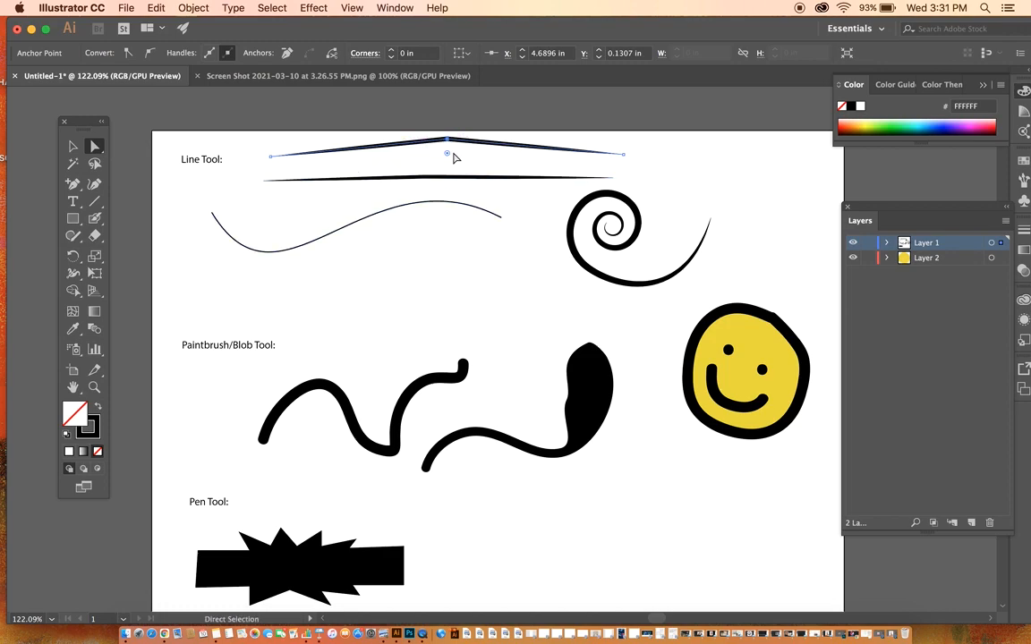
Round the corner at the new line's peak to a radius of about 0.17 in
left_click_drag(447, 153, 449, 175)
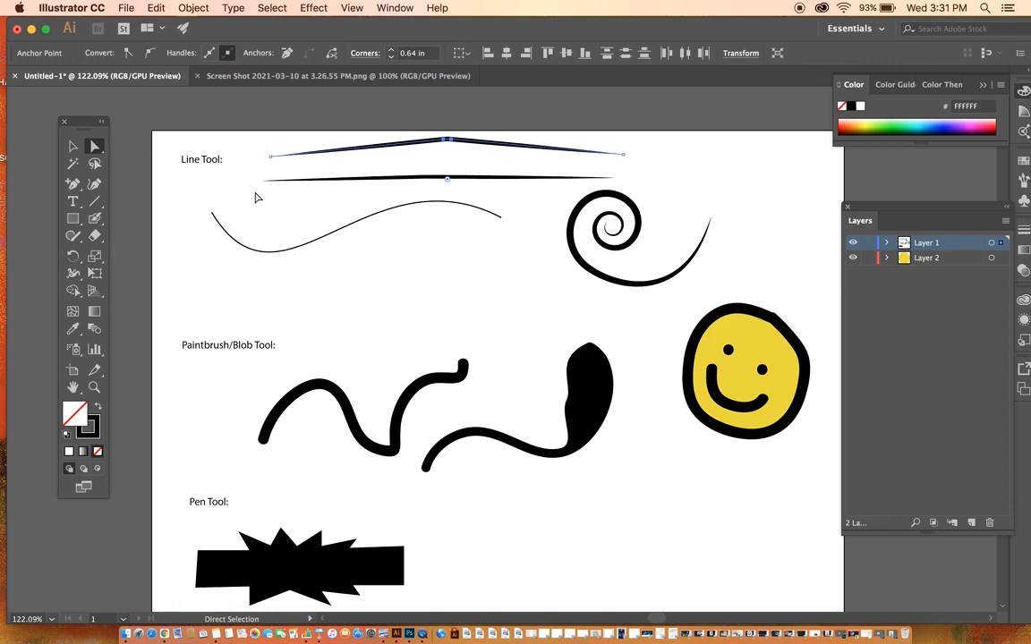
left_click(94, 200)
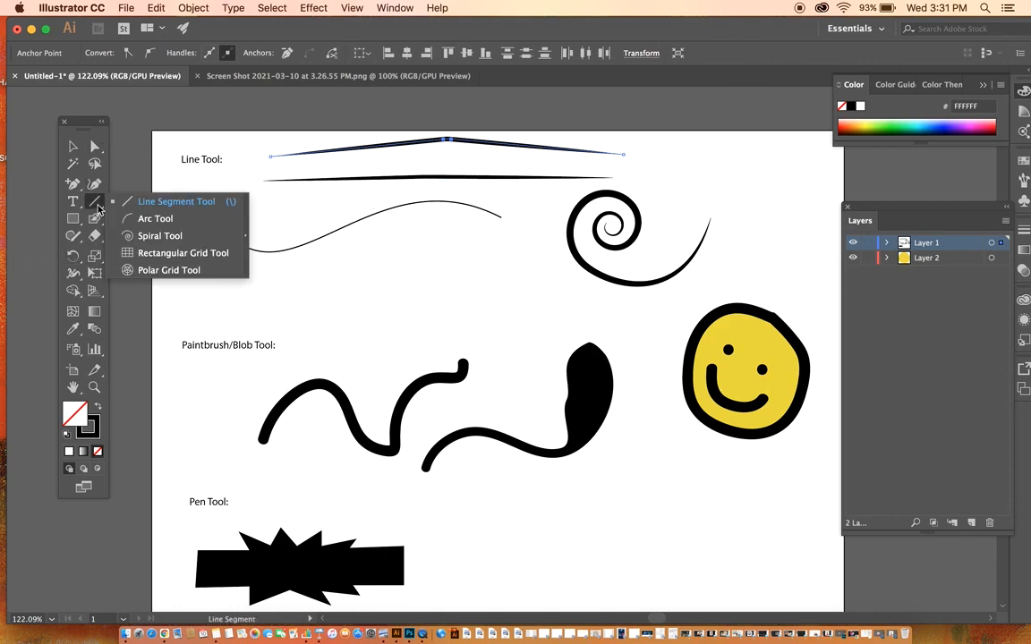
left_click(168, 220)
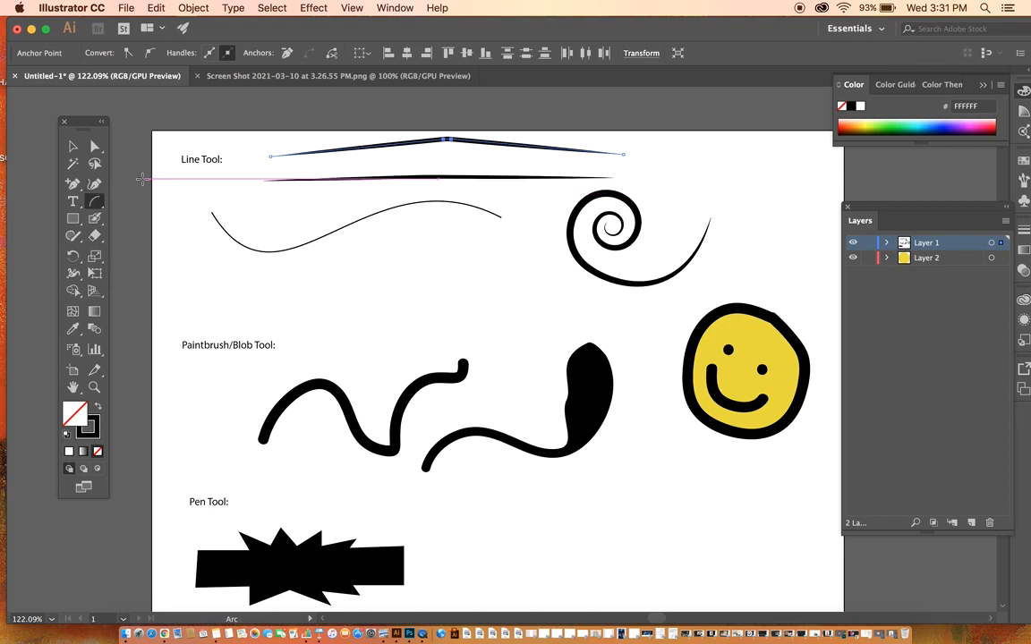
left_click(94, 146)
left_click_drag(446, 182, 450, 158)
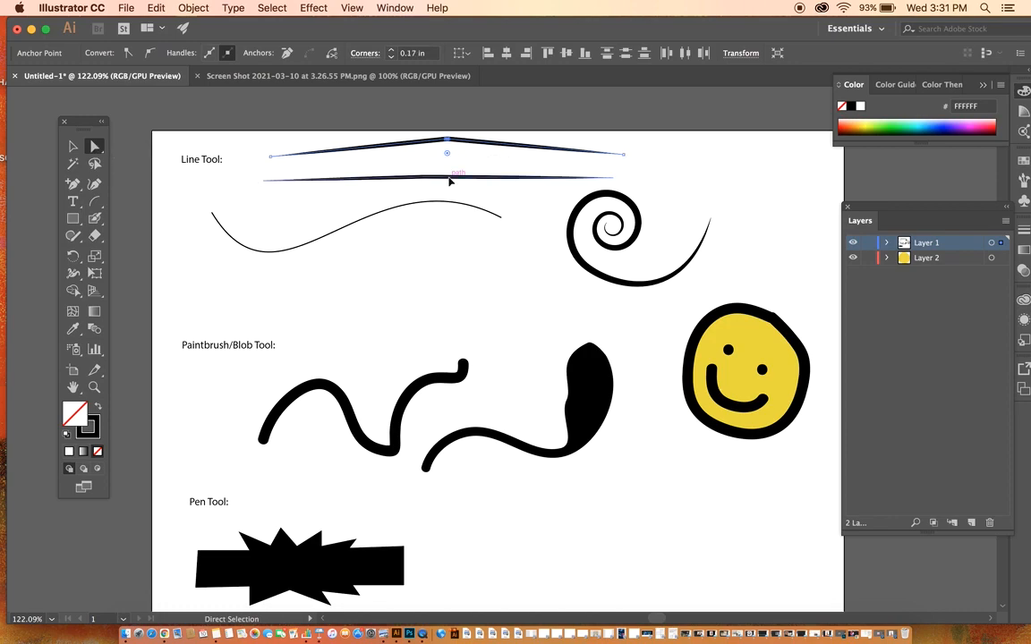
Select the lower straight line's middle anchor, and reshape the first bend of the thin wavy curve with its starting direction handle
left_click(447, 178)
mouse_move(425, 178)
left_mouse_down()
mouse_move(424, 165)
mouse_move(425, 179)
left_mouse_up()
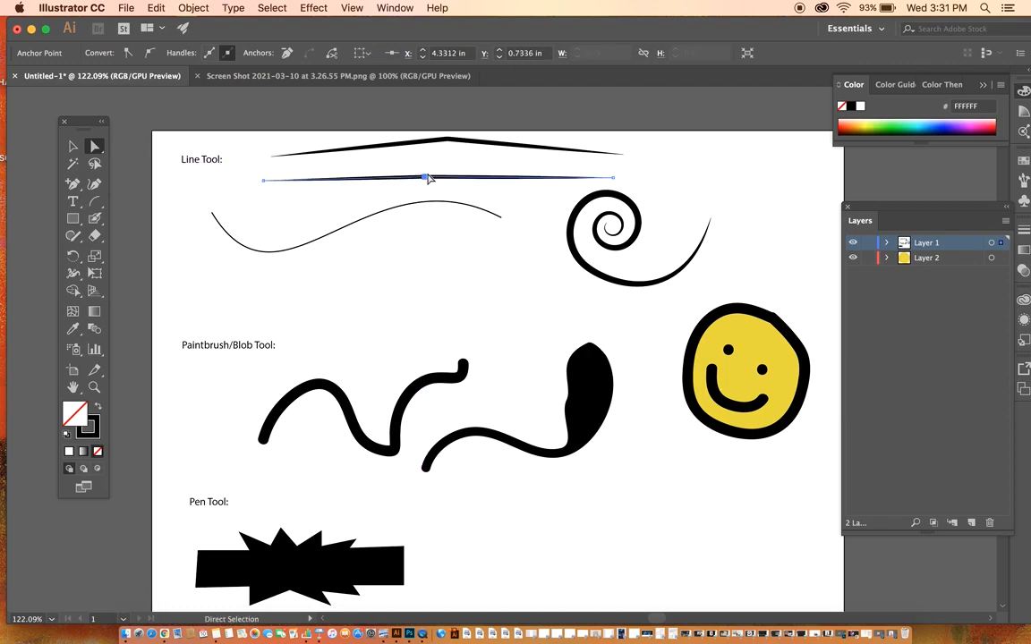
left_click(340, 235)
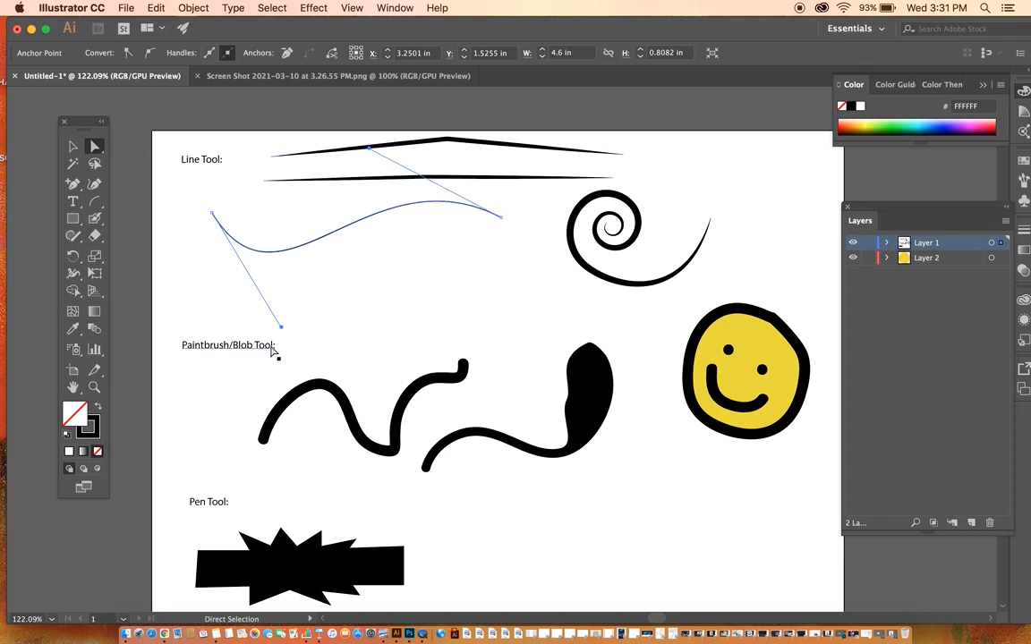
mouse_move(280, 327)
left_mouse_down()
mouse_move(238, 307)
mouse_move(345, 295)
mouse_move(340, 395)
mouse_move(255, 273)
mouse_move(340, 310)
mouse_move(295, 318)
left_mouse_up()
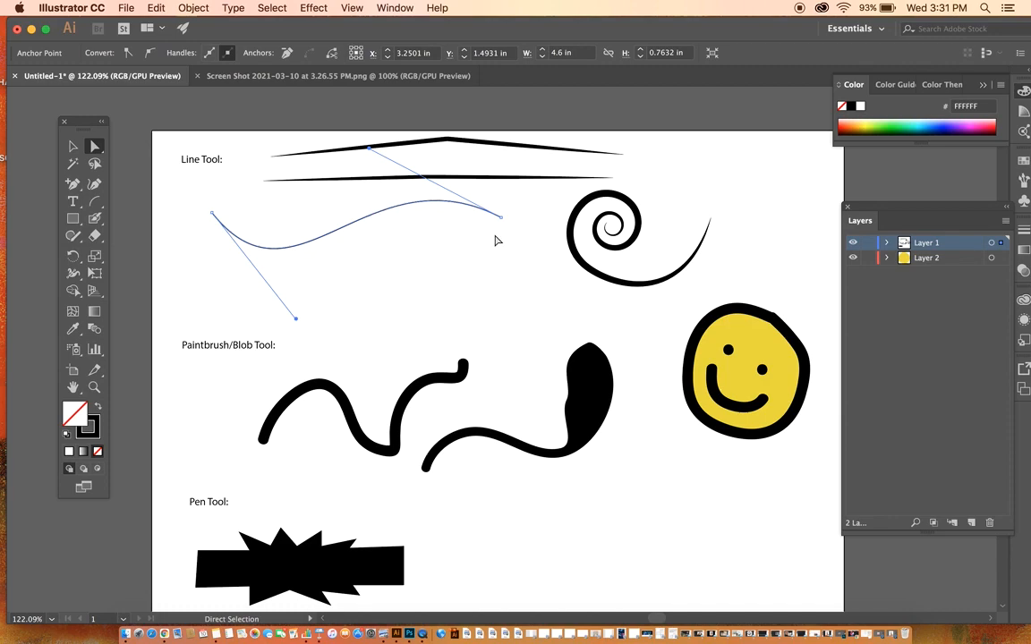
Extend the spiral's outer end upward past the artboard edge and reshape its sweep and lower bend
left_click(580, 259)
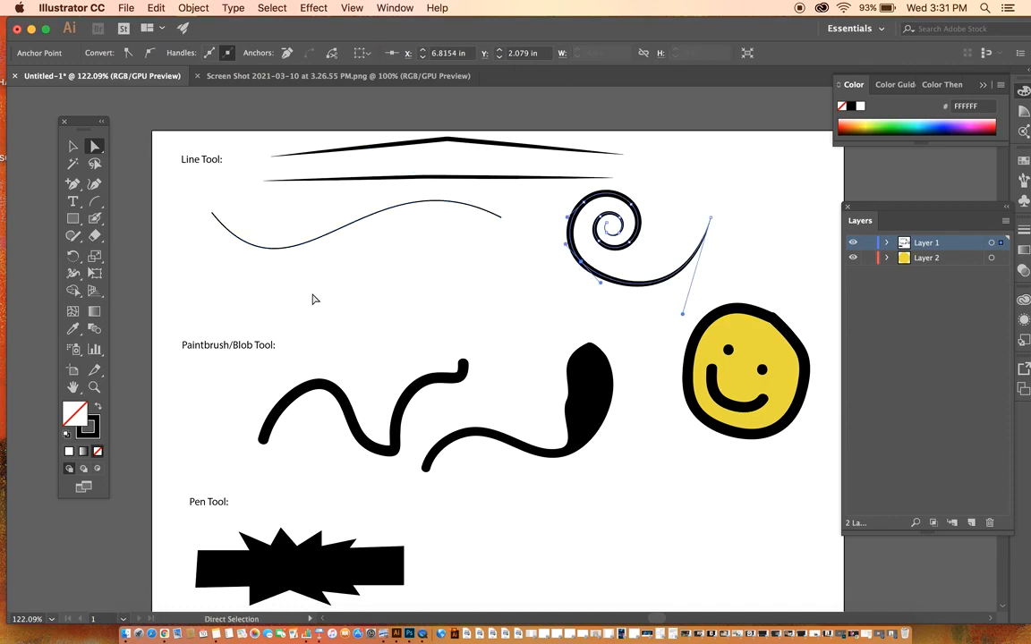
mouse_move(94, 201)
left_mouse_down()
mouse_move(125, 204)
mouse_move(150, 237)
mouse_move(101, 204)
left_mouse_up()
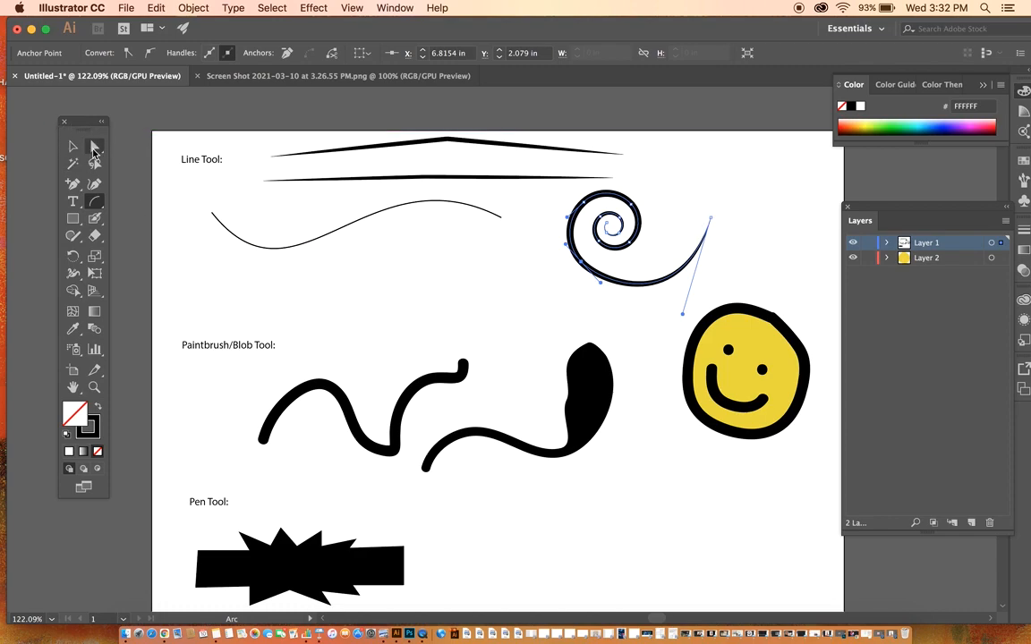
key("a")
left_click_drag(706, 219, 773, 117)
left_click_drag(748, 223, 787, 331)
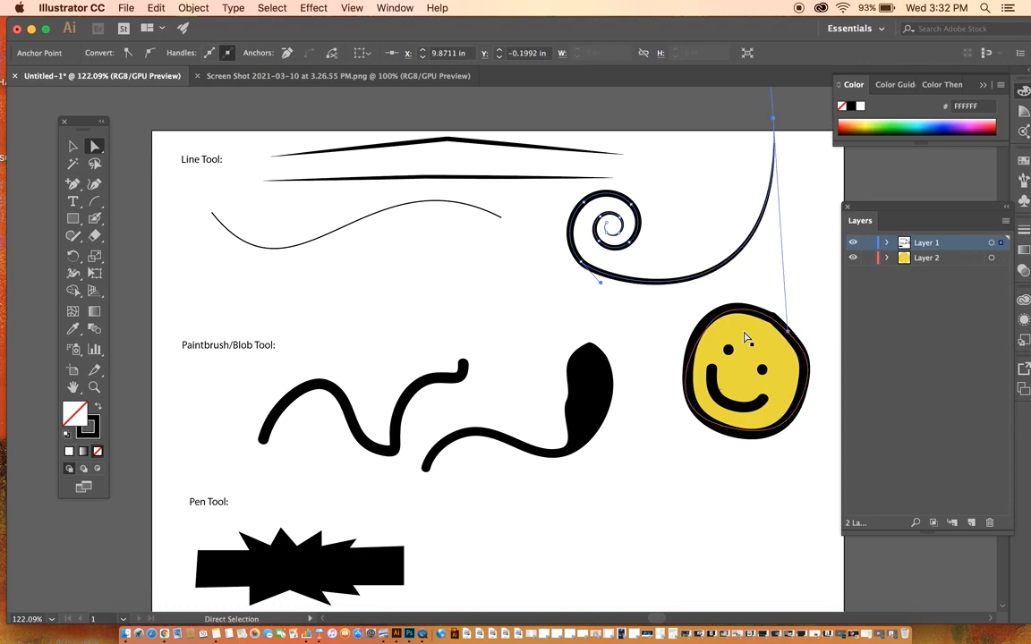
mouse_move(601, 282)
left_mouse_down()
mouse_move(607, 287)
mouse_move(580, 269)
mouse_move(588, 286)
mouse_move(580, 273)
mouse_move(552, 271)
mouse_move(599, 286)
left_mouse_up()
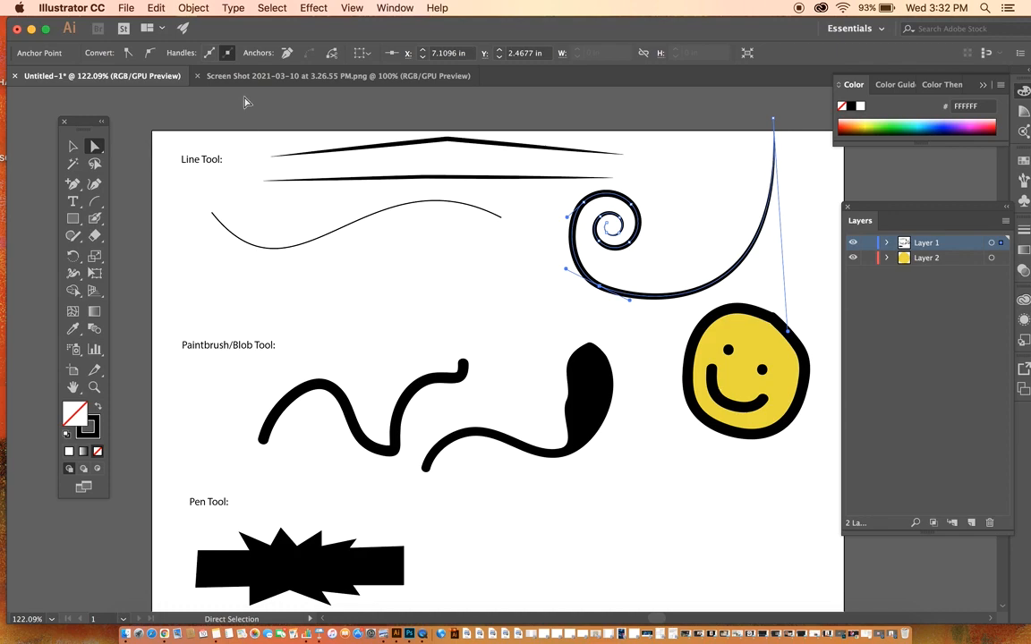
Set the spiral's stroke weight to 10 pt
left_click(72, 146)
left_click(632, 206)
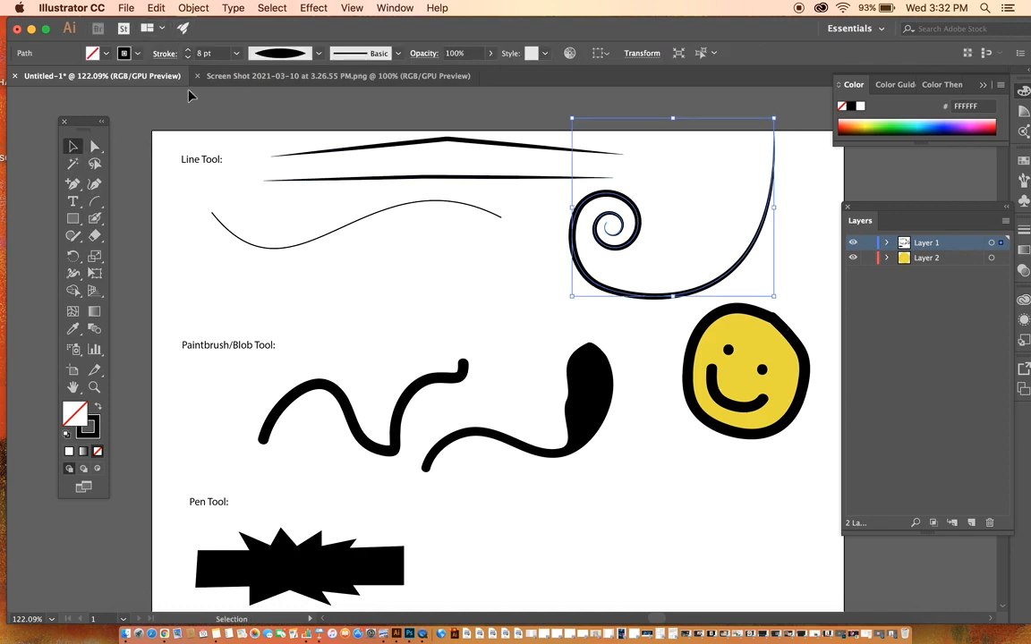
left_click(186, 51)
left_click(187, 51)
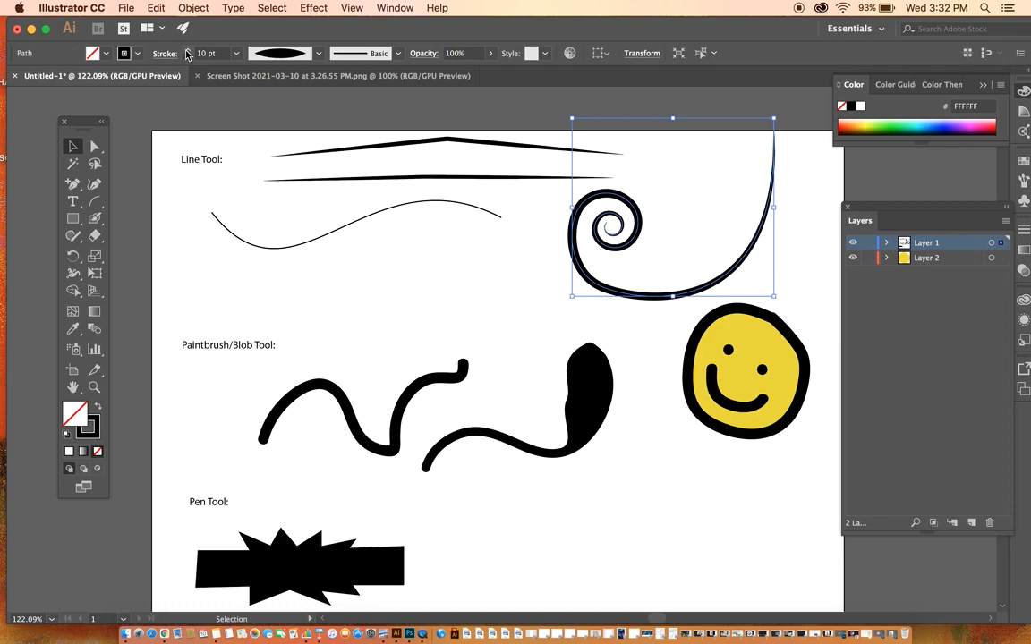
Try the wedge-shaped width profile on the spiral and replace it with Width Profile 6
left_click(282, 52)
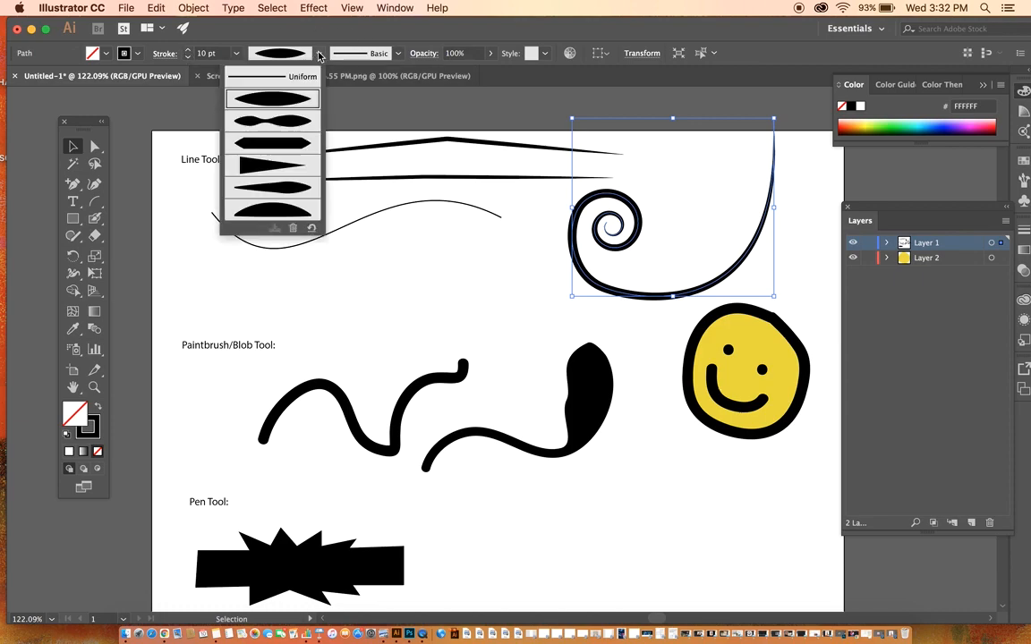
left_click(298, 164)
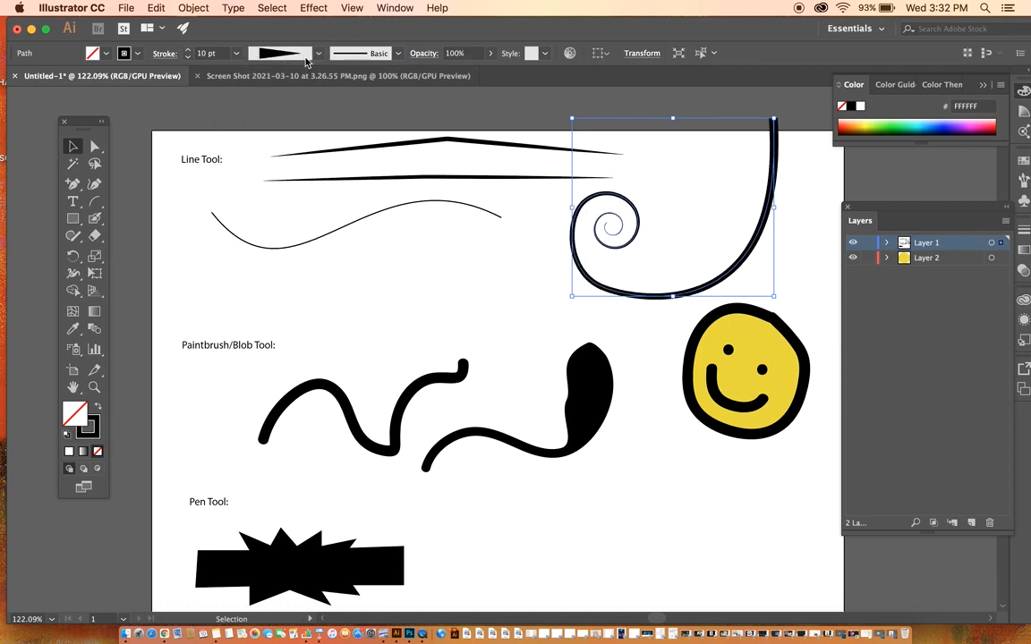
left_click(319, 56)
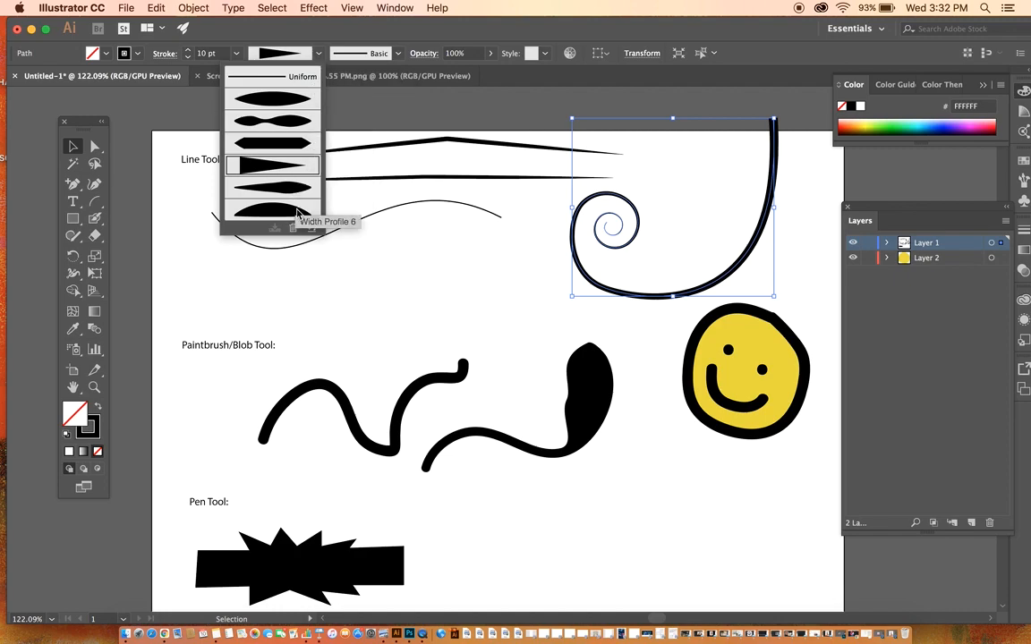
left_click(299, 211)
Apply the rough charcoal-like brush to the spiral at a 1 pt stroke weight and deselect it
left_click(358, 52)
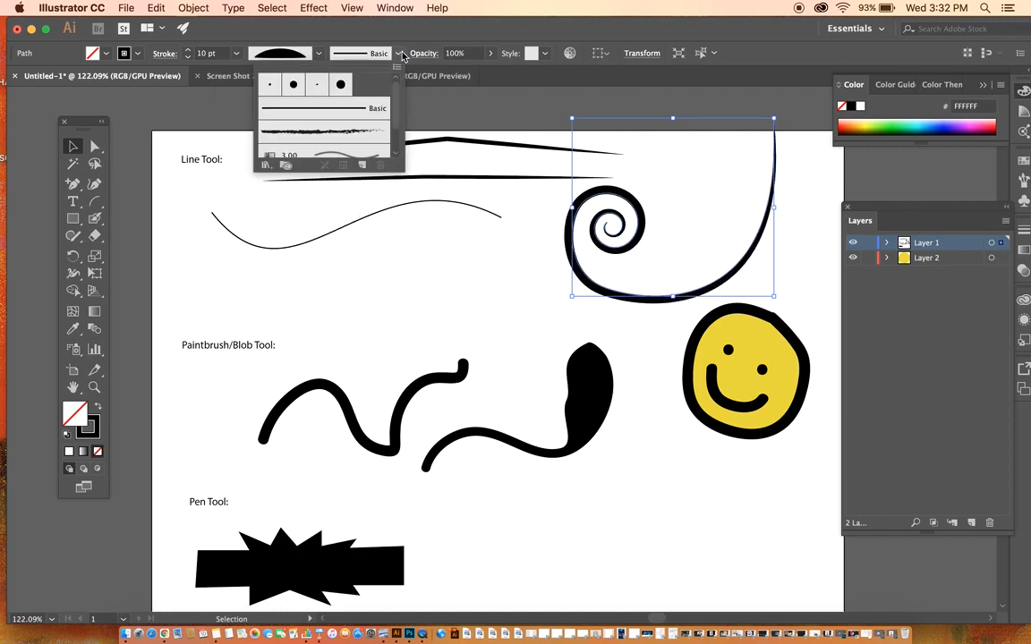
left_click(369, 130)
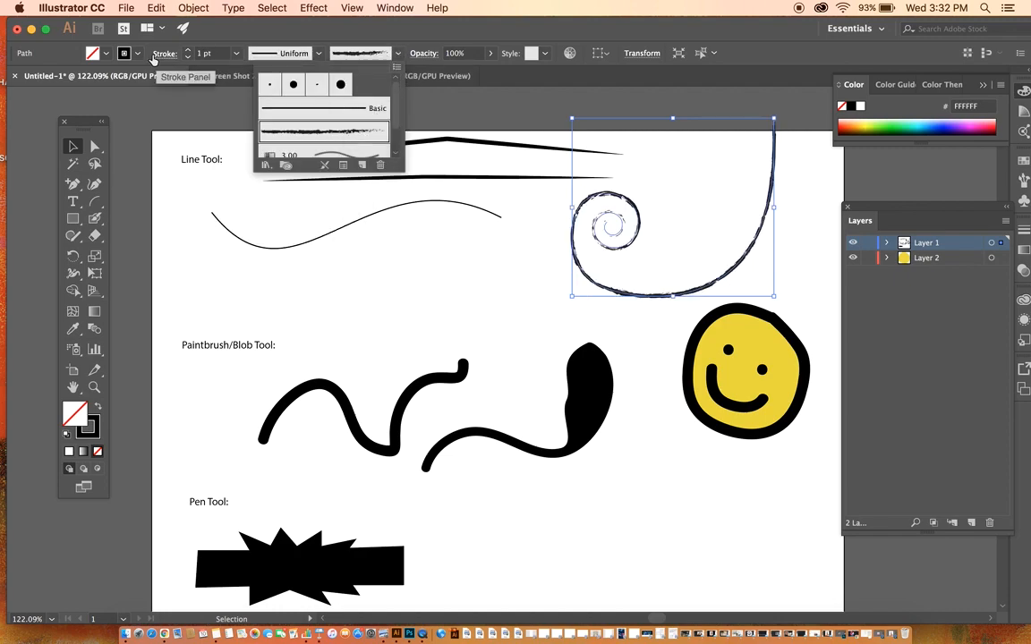
left_click(188, 51)
left_click(188, 51)
left_click(188, 51)
left_click(187, 56)
left_click(188, 56)
left_click(187, 56)
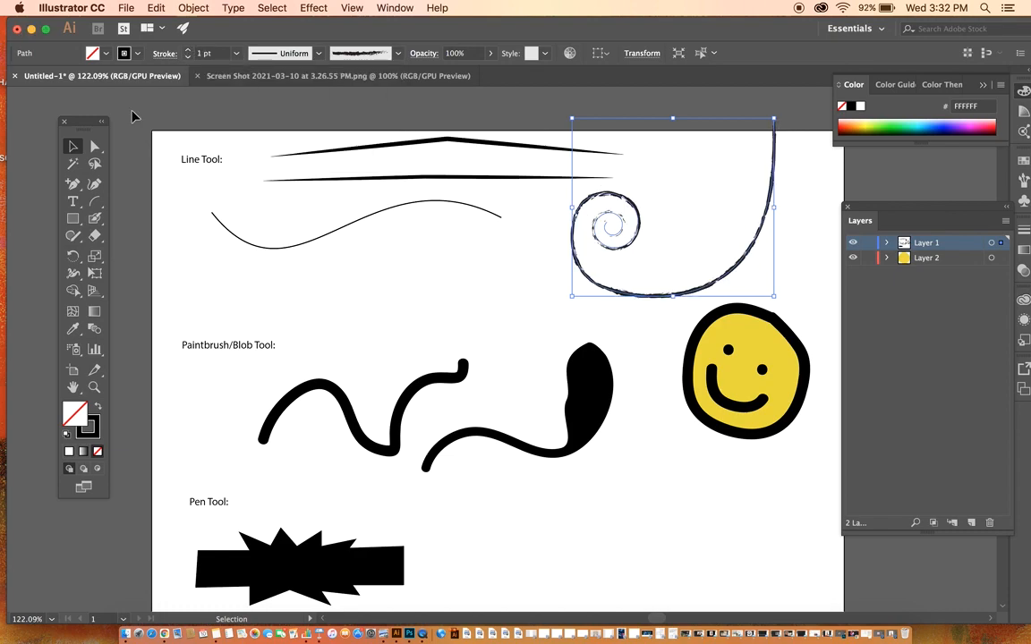
left_click(591, 243)
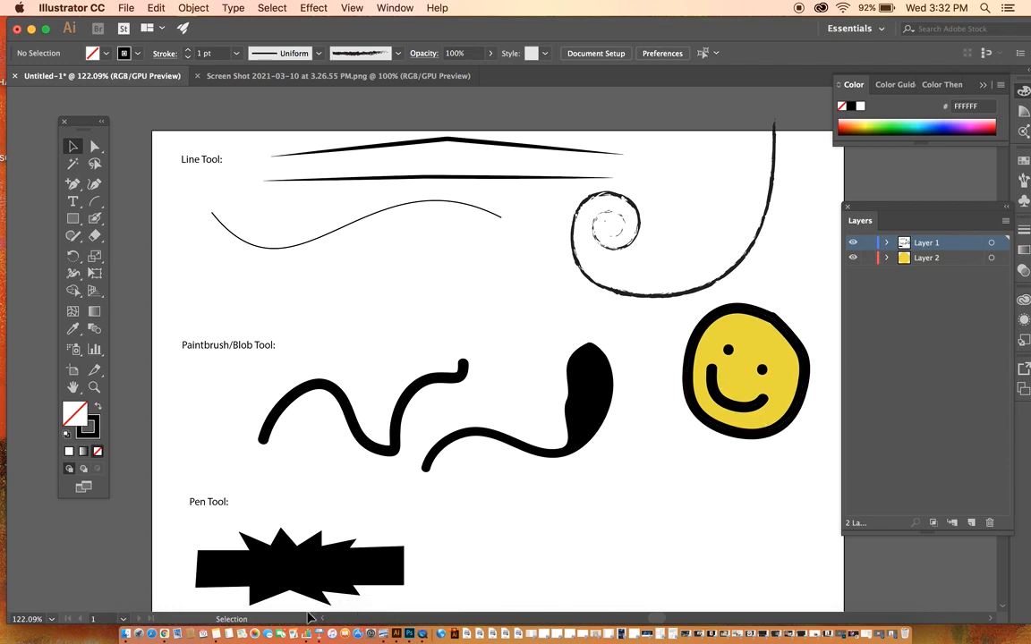
Move the thick wavy paintbrush stroke up so it sits above the Paintbrush/Blob Tool label
left_click(428, 381)
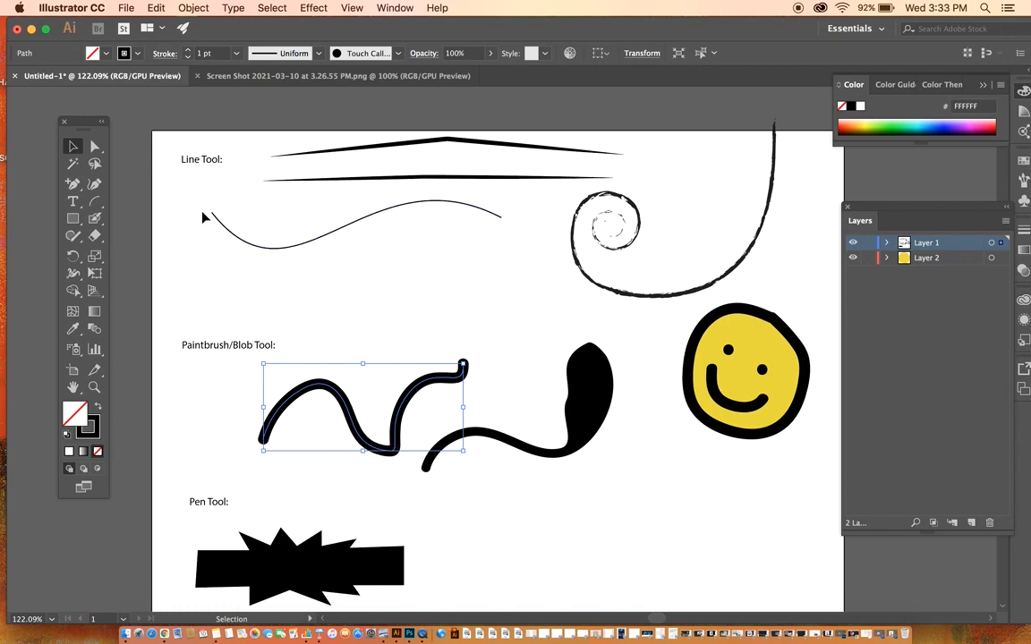
mouse_move(334, 394)
left_mouse_down()
mouse_move(335, 315)
mouse_move(355, 279)
left_mouse_up()
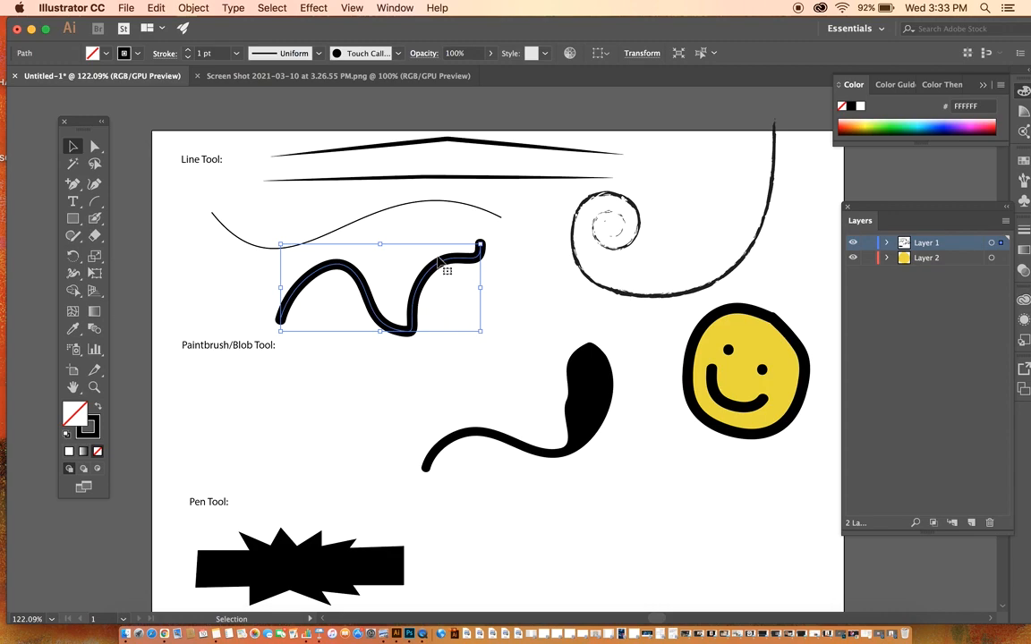
Move the wavy paintbrush stroke below the Paintbrush/Blob Tool label and shift the black blob shape slightly right to make room
mouse_move(424, 279)
left_mouse_down()
mouse_move(418, 357)
mouse_move(376, 400)
left_mouse_up()
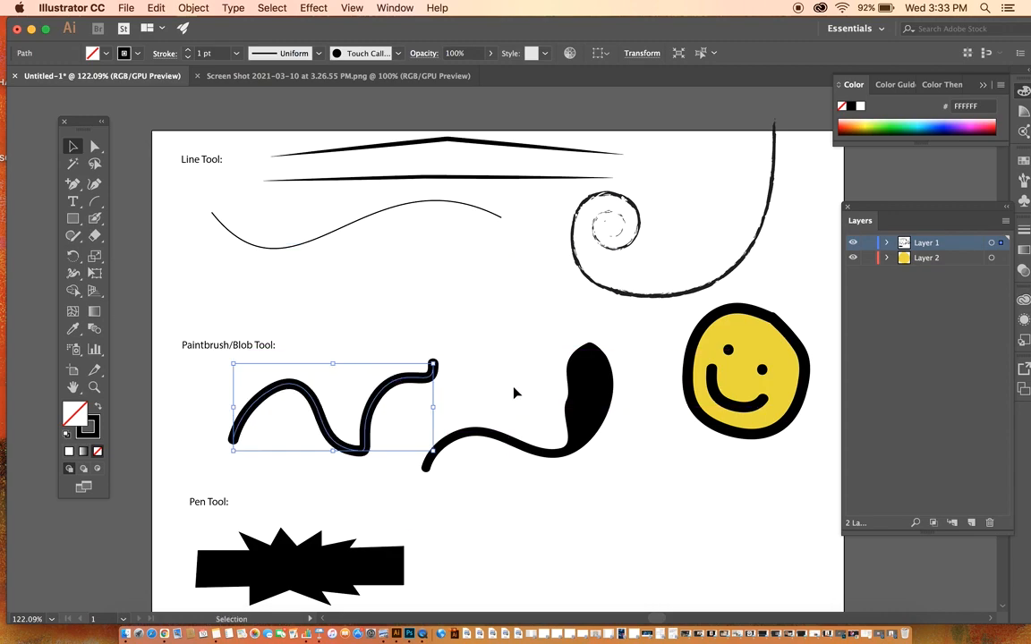
left_click_drag(580, 402, 610, 394)
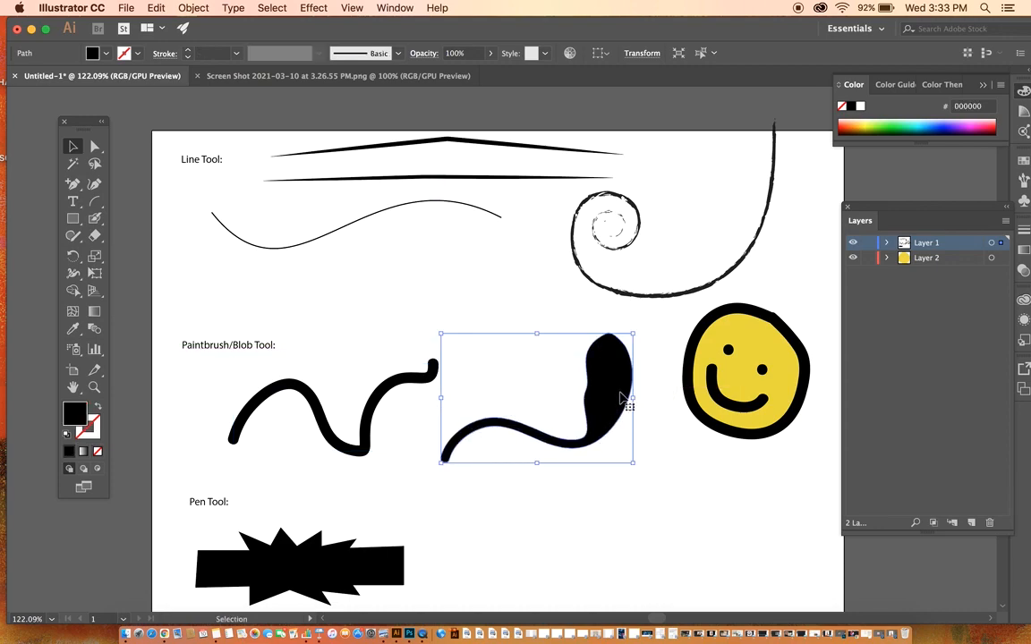
Reshape the black blob by pulling its inner side anchor outward to the left and adjusting the top anchor's curve
left_click(95, 146)
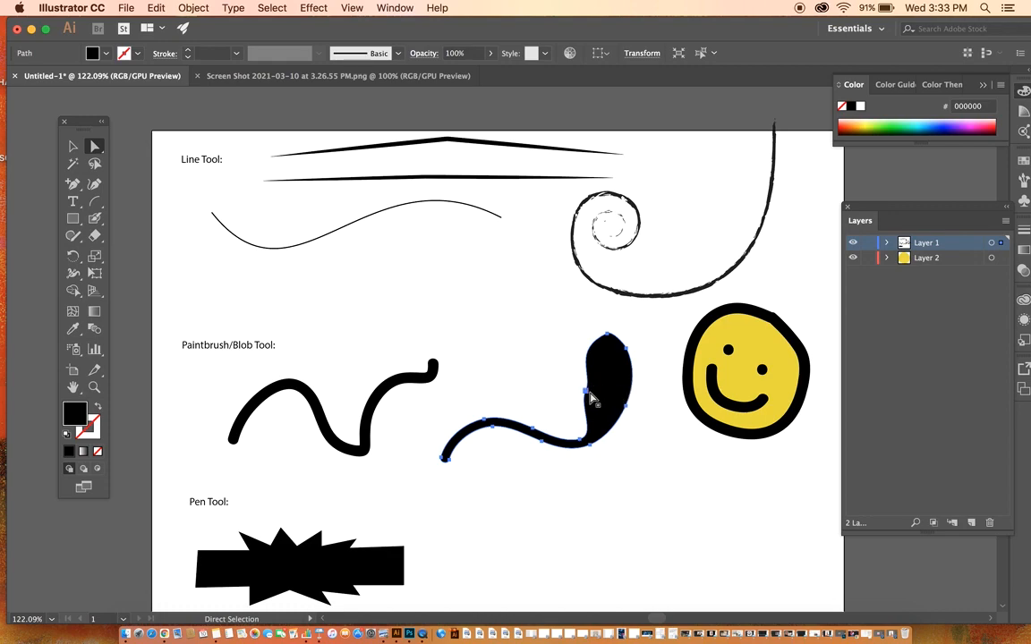
left_click(586, 393)
left_click_drag(586, 392, 544, 376)
left_click_drag(608, 338, 639, 309)
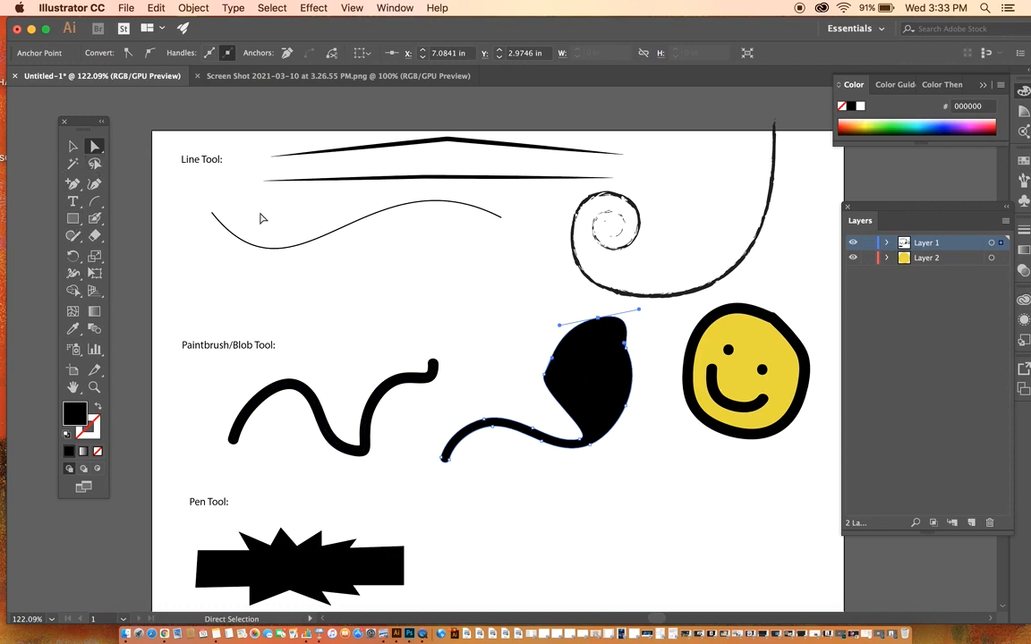
Examine the smiley's outline, eye, mouth and yellow fill as separate paths, and review the list of paths in Layer 1
left_click(745, 314)
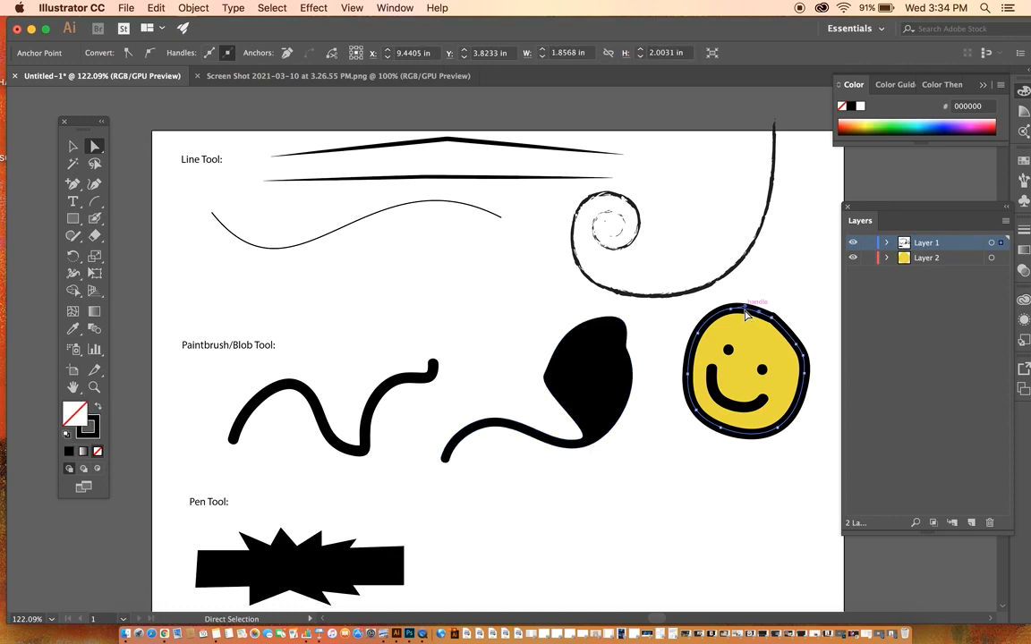
left_click(729, 351)
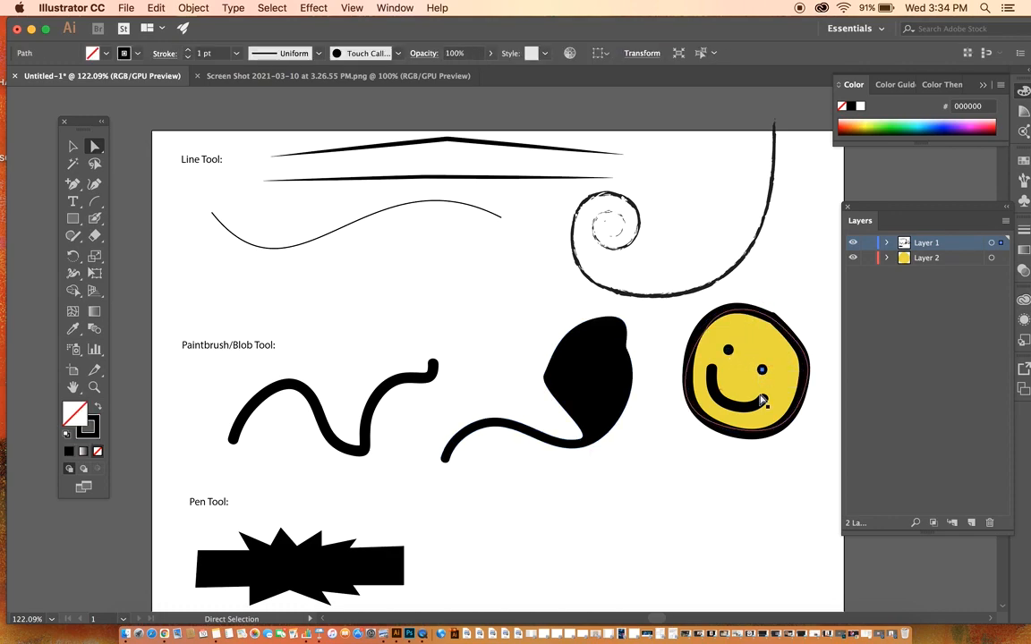
left_click(757, 407)
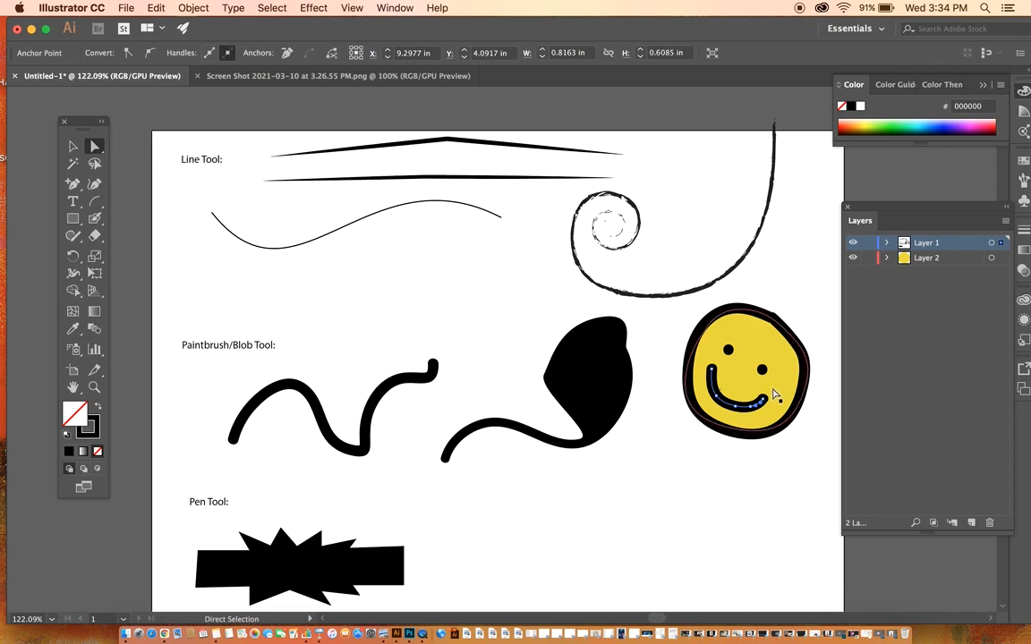
left_click(783, 380)
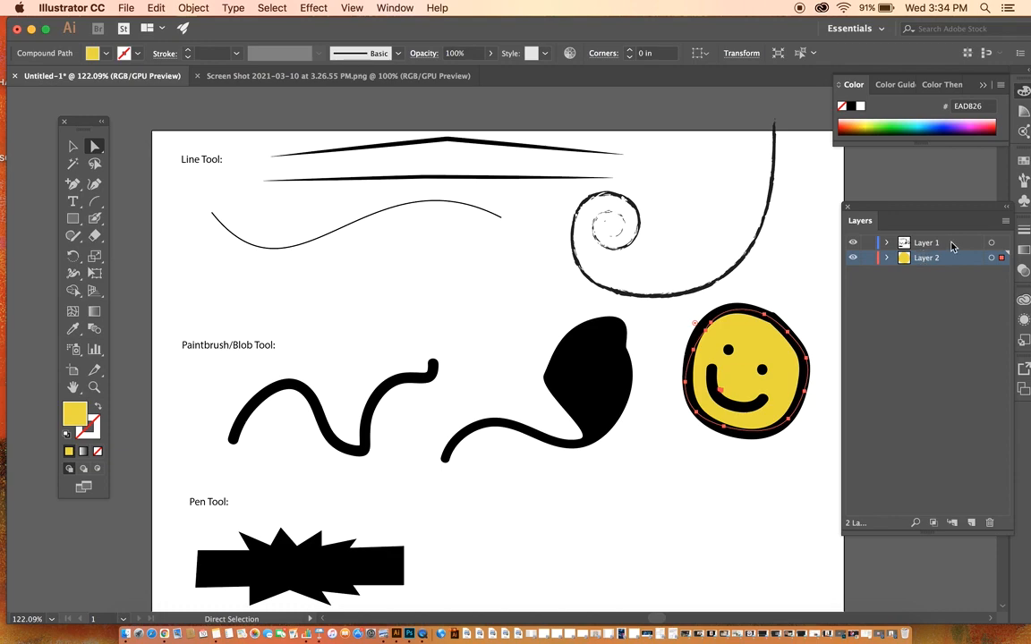
left_click(887, 246)
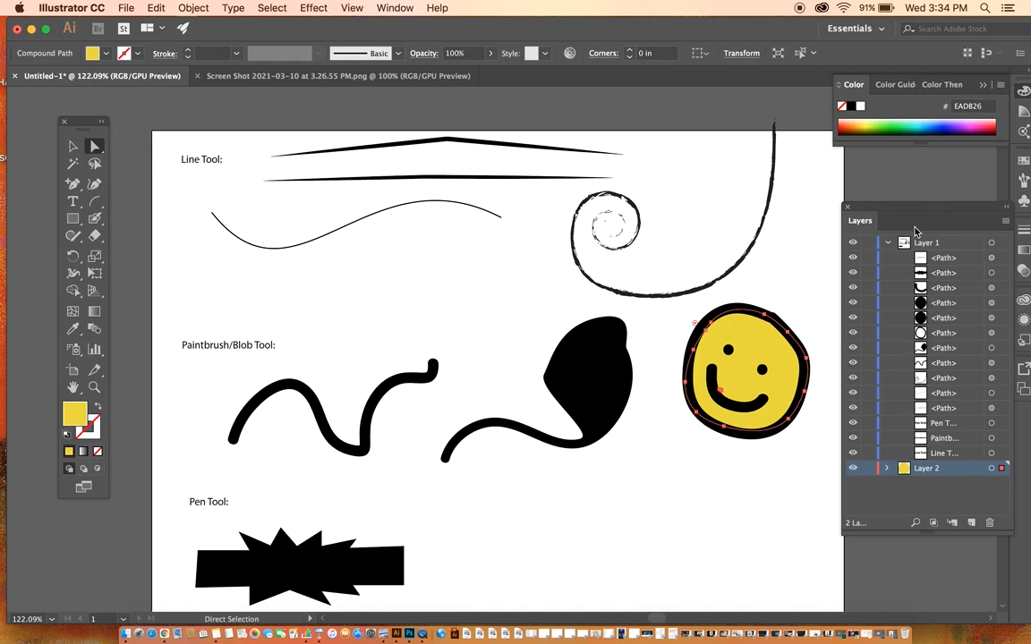
left_click(887, 243)
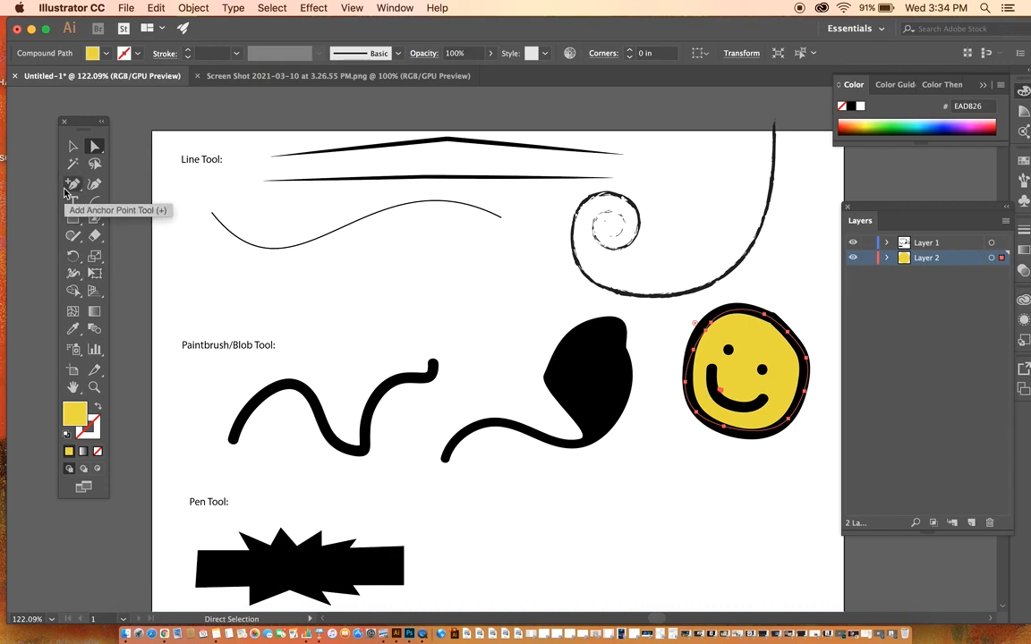
Draw a closed, straight-sided zigzag polygon with the Pen tool to the right of the black starburst, filled yellow
left_click_drag(72, 183, 136, 186)
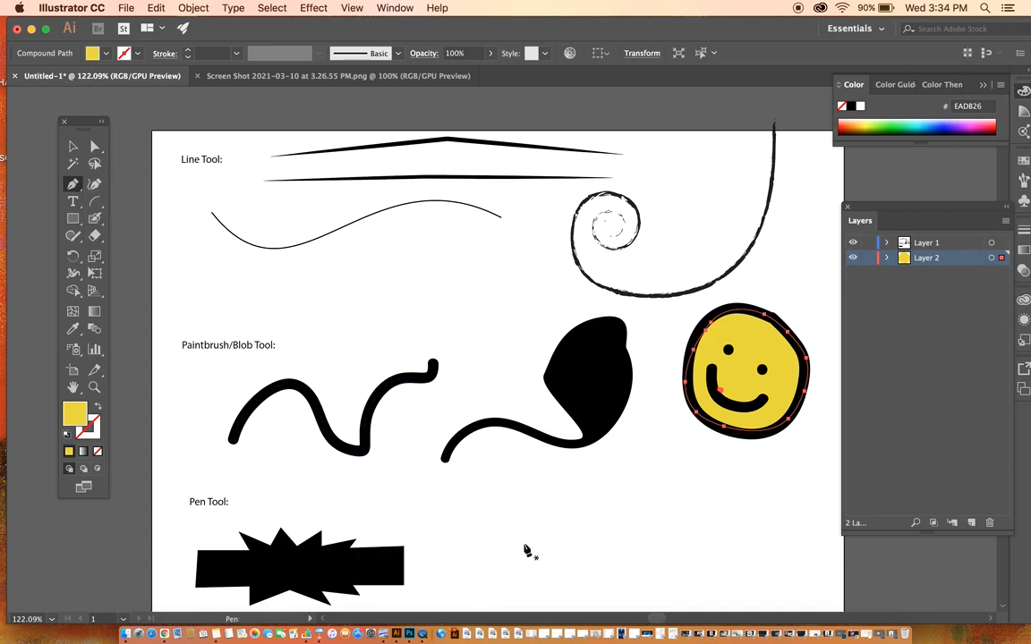
left_click(446, 502)
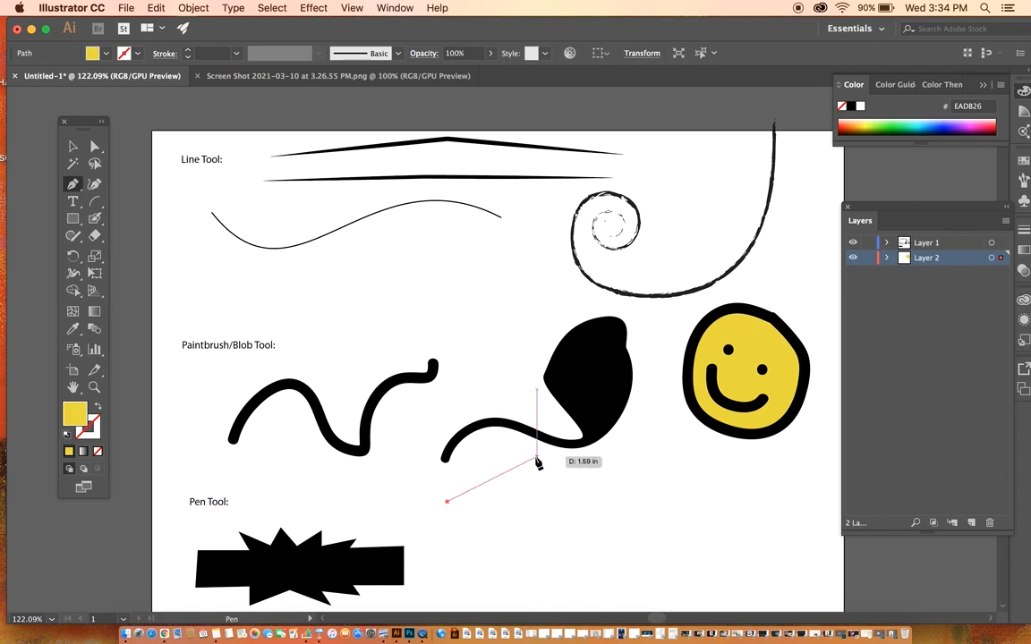
left_click(536, 460)
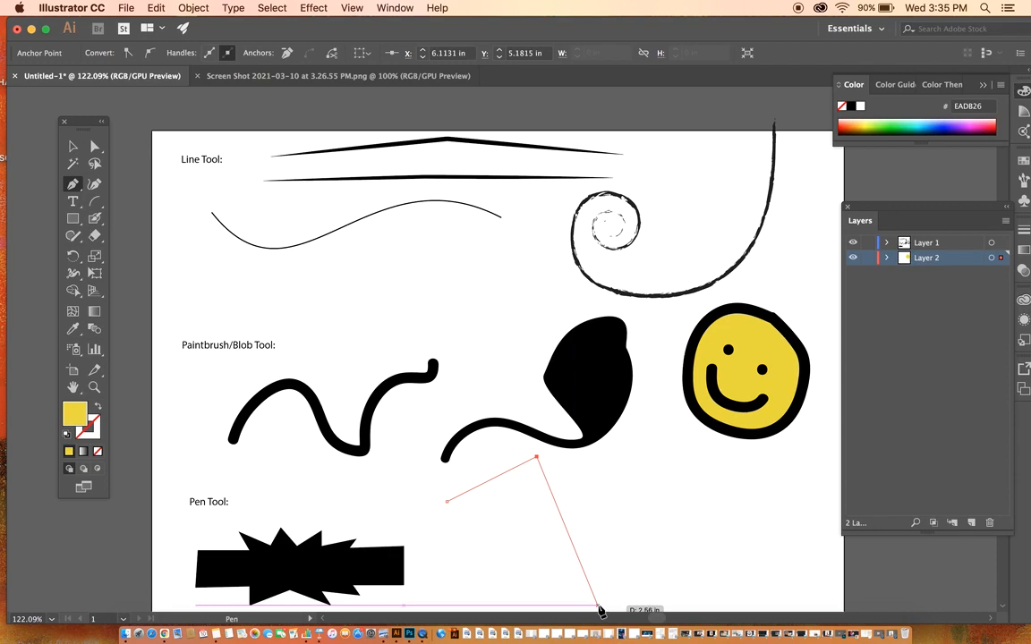
left_click(544, 501)
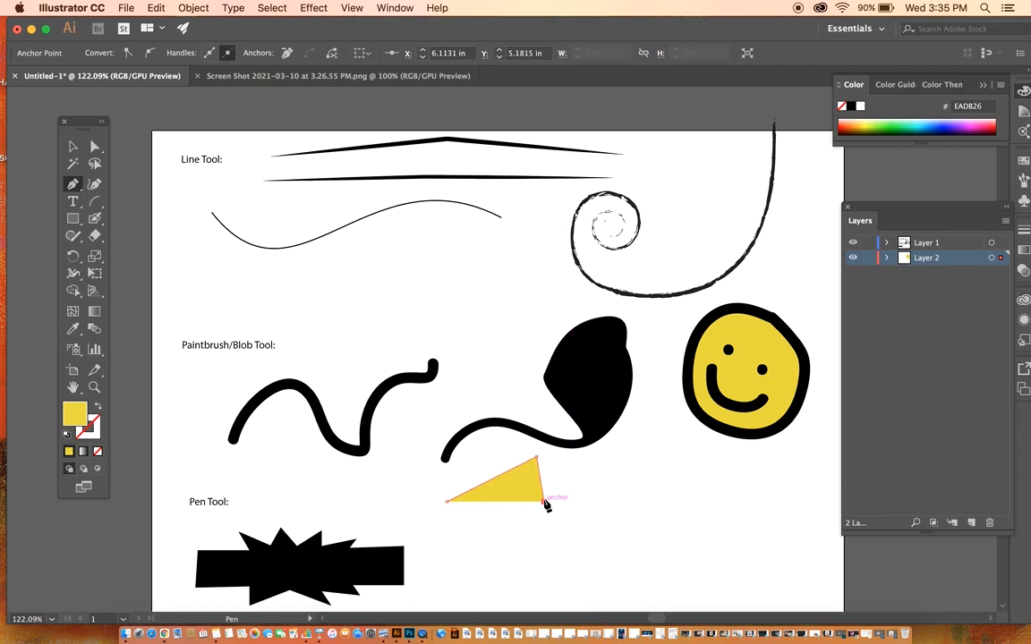
left_click(613, 481)
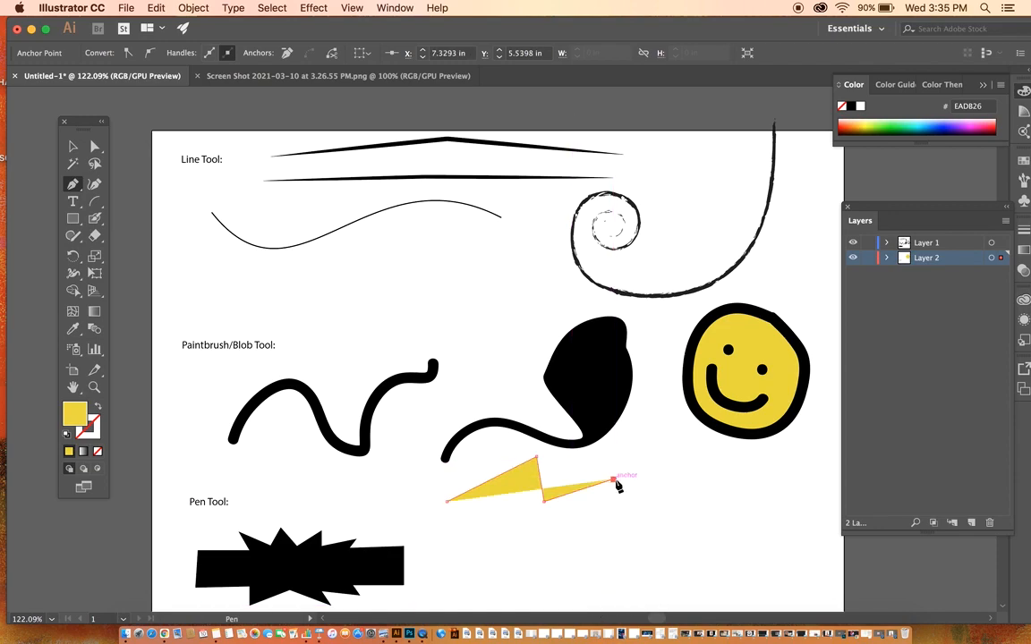
left_click(631, 527)
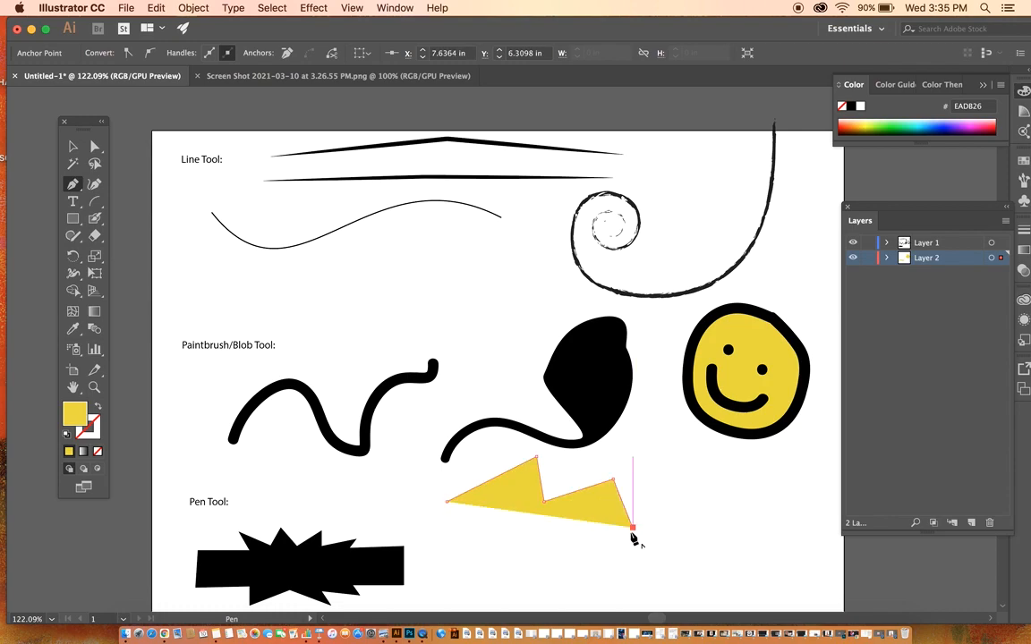
left_click(569, 577)
left_click(523, 538)
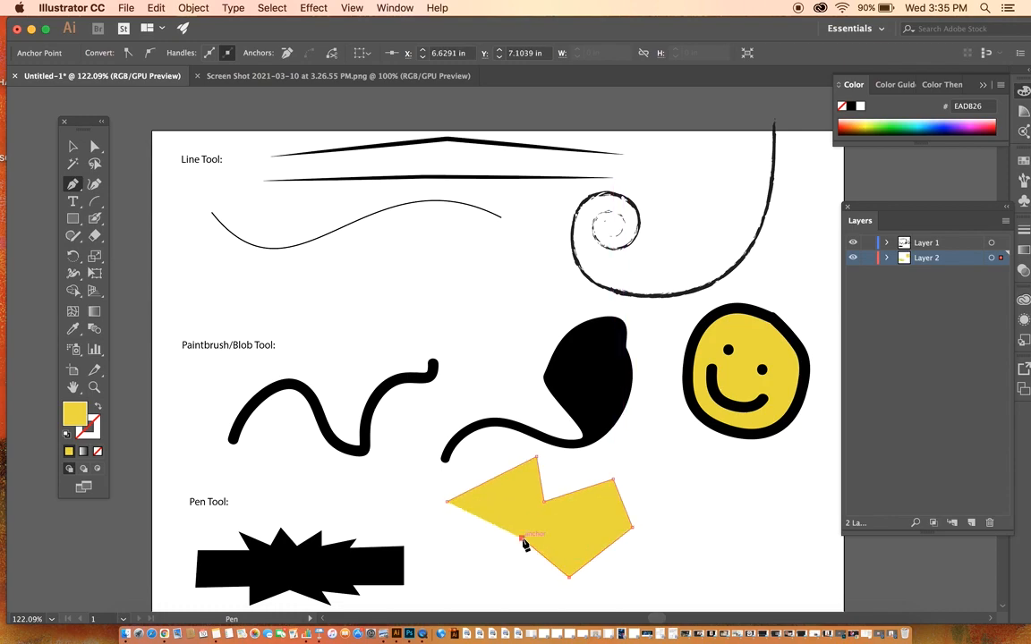
left_click(473, 565)
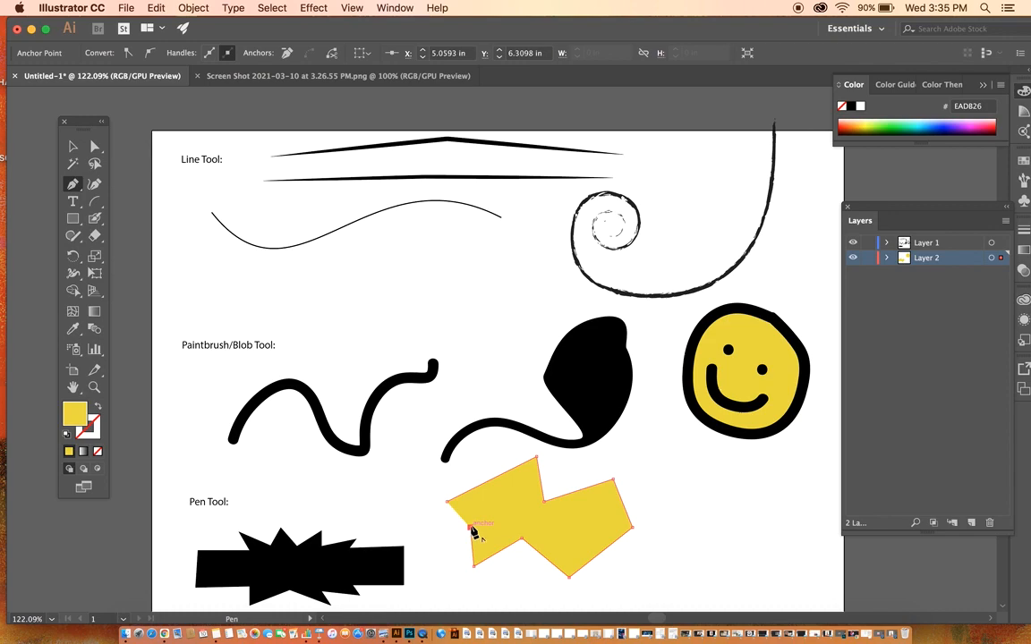
left_click(447, 501)
Add an anchor point on the yellow polygon's upper-left edge and pull it inward to form a notch
left_click_drag(73, 184, 134, 183)
left_click(492, 481)
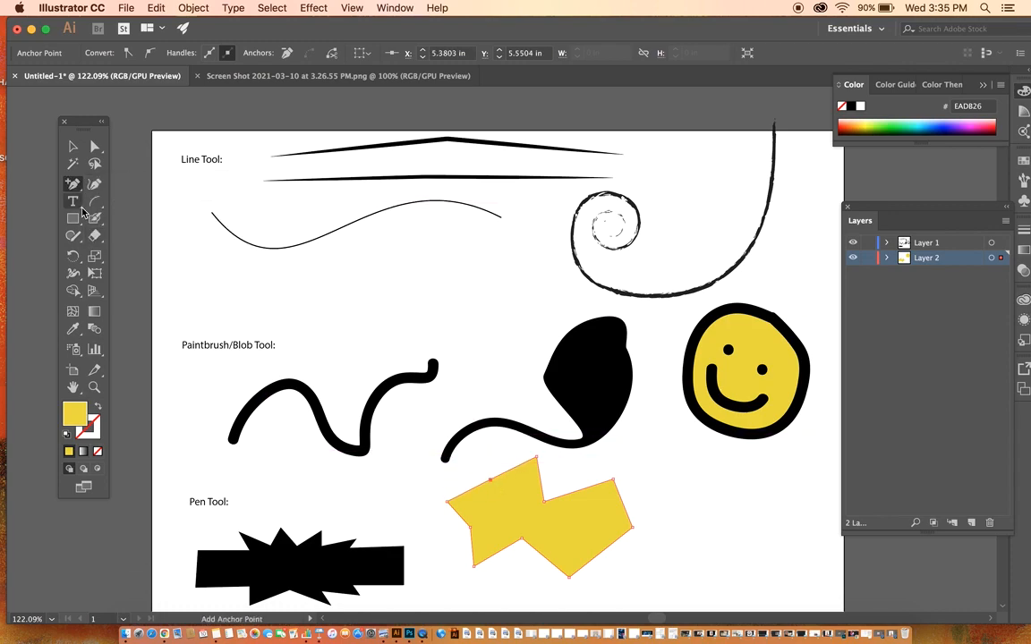
key("a")
left_click_drag(491, 480, 504, 505)
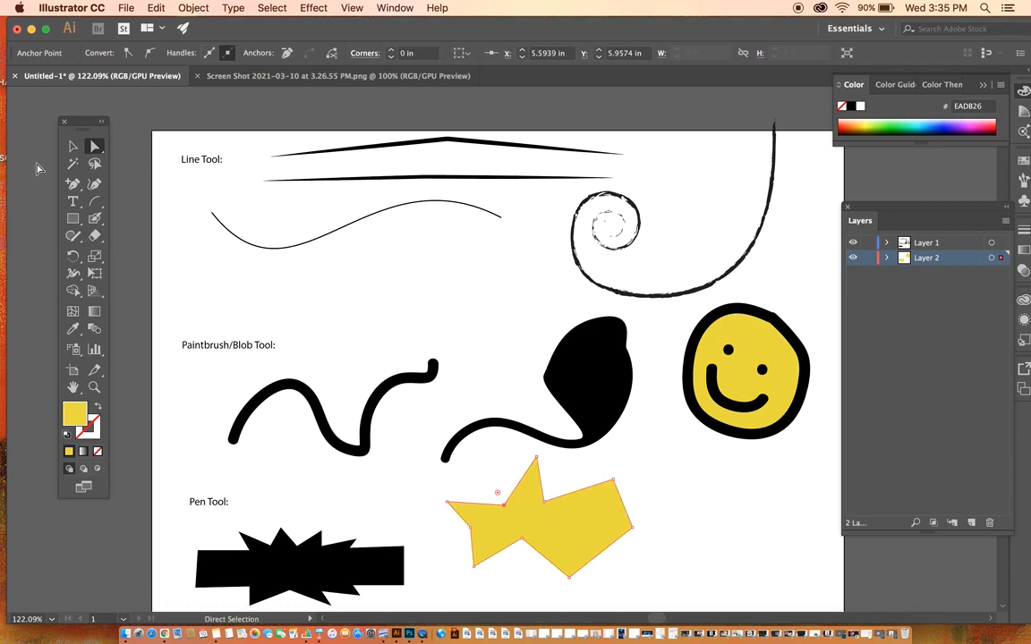
Move the yellow polygon left toward the black starburst and deselect it
key("v")
left_click(554, 541)
left_click_drag(613, 543, 556, 541)
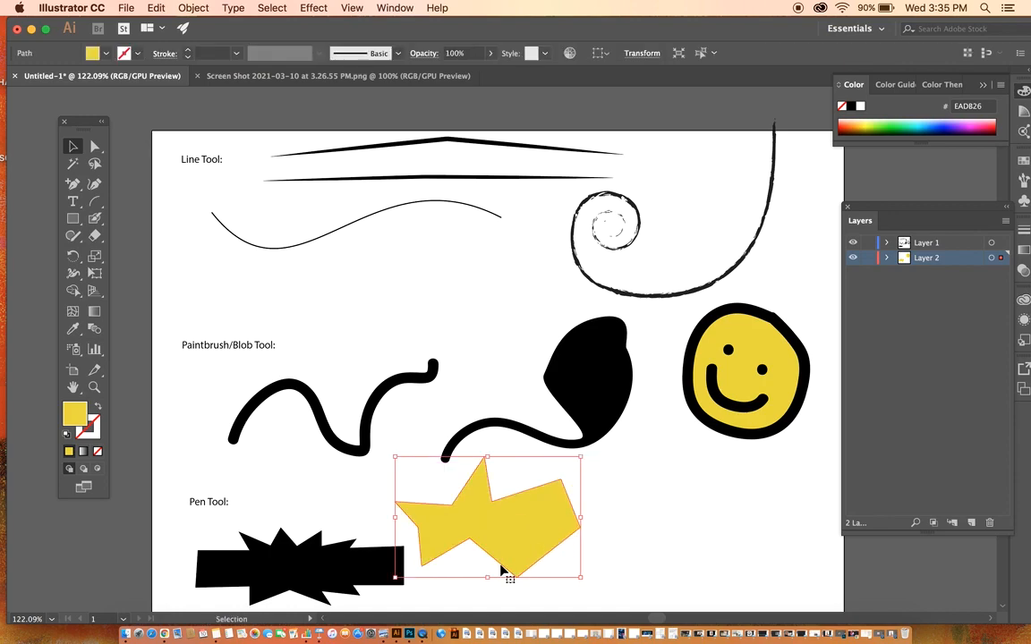
left_click(306, 508)
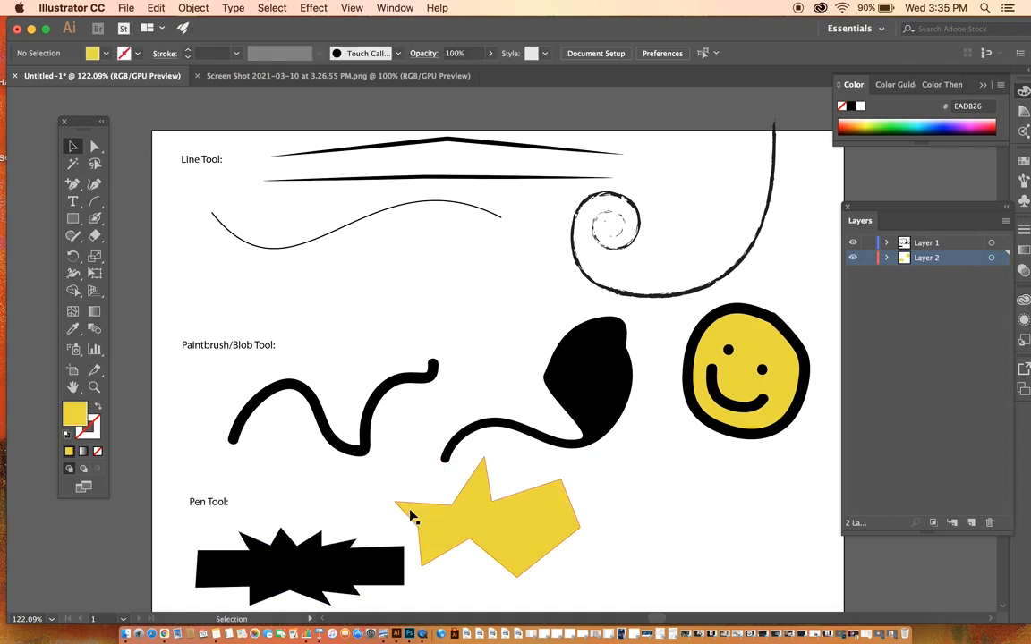
Nudge the black starburst, the yellow polygon and the black blob up and to the left to free space beside them
left_click_drag(302, 577, 287, 568)
left_click(415, 559)
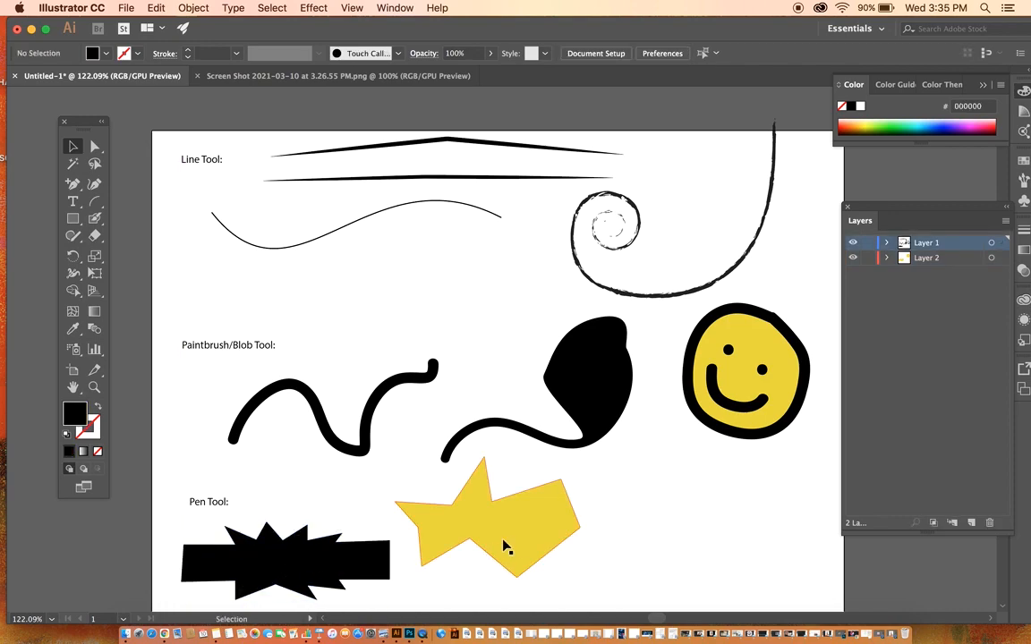
mouse_move(511, 543)
left_mouse_down()
mouse_move(502, 548)
mouse_move(501, 536)
left_mouse_up()
left_click_drag(591, 396, 557, 387)
left_click_drag(534, 522, 526, 508)
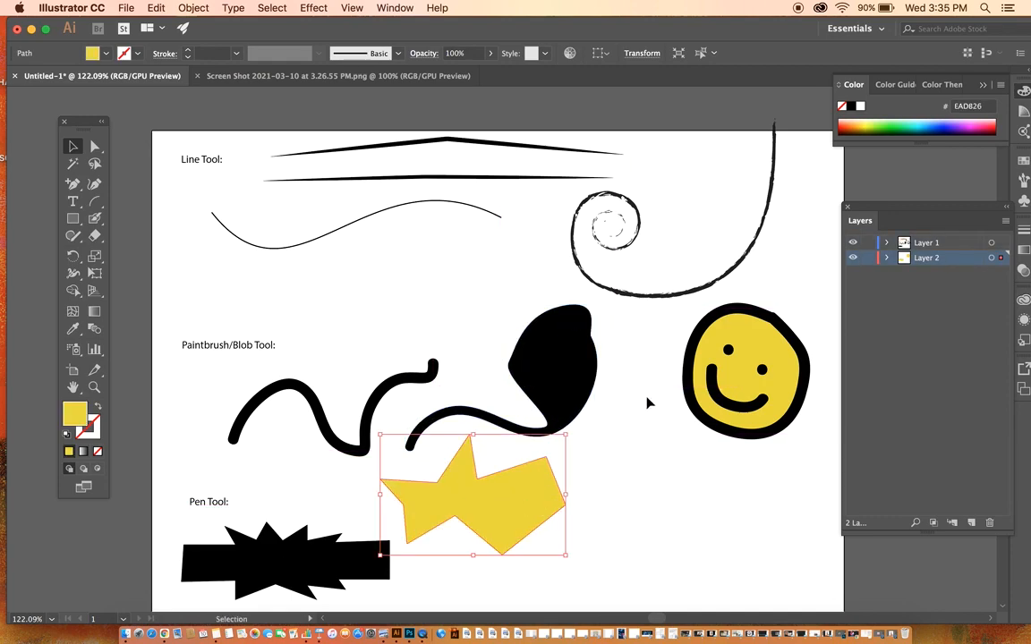
Move the whole smiley face left and slightly down, closer to the black blob, and deselect it
left_click(802, 349)
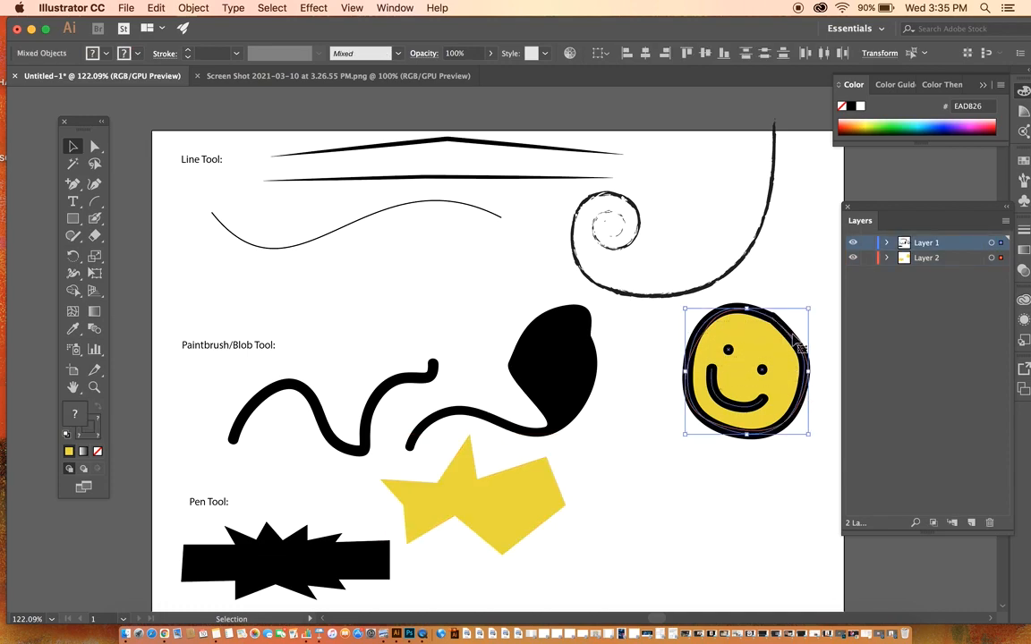
left_click_drag(803, 350, 744, 356)
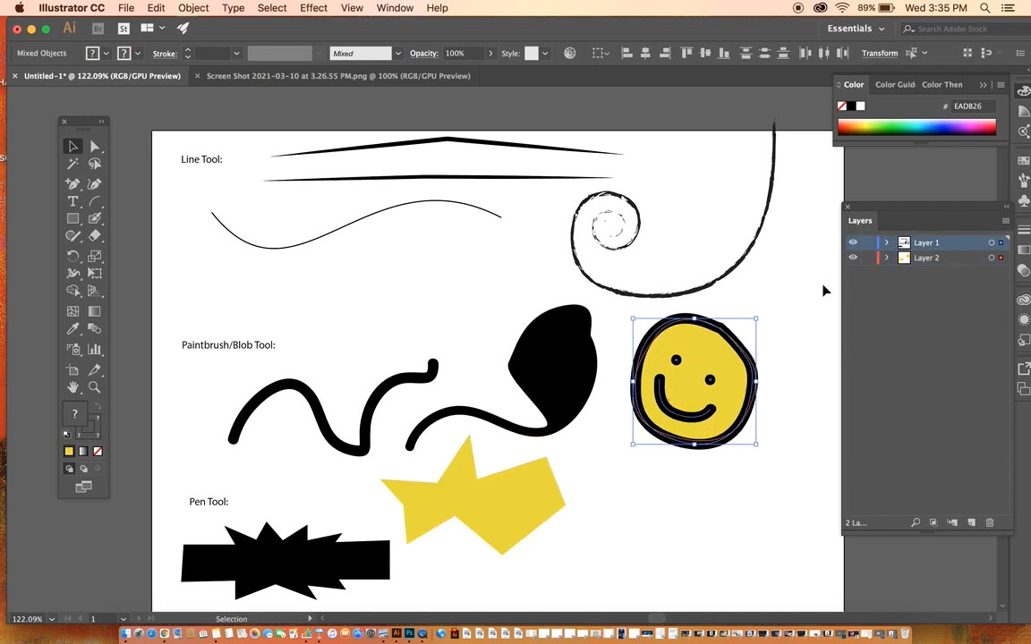
left_click(810, 305)
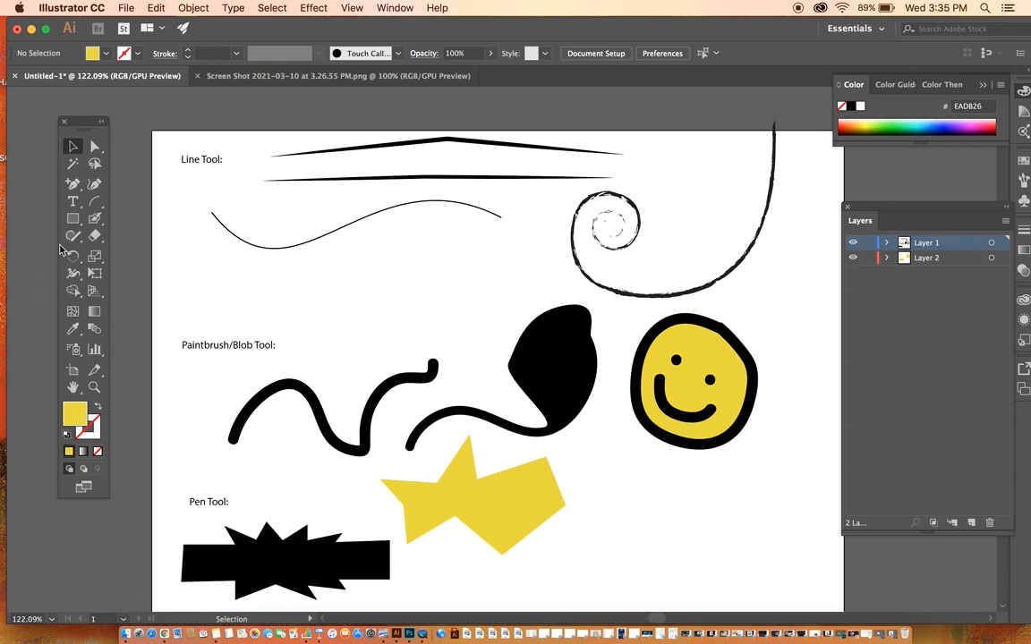
Start a curved Pen tool path below the smiley face with two smooth anchor points forming a shallow arched upper edge
left_click(72, 186)
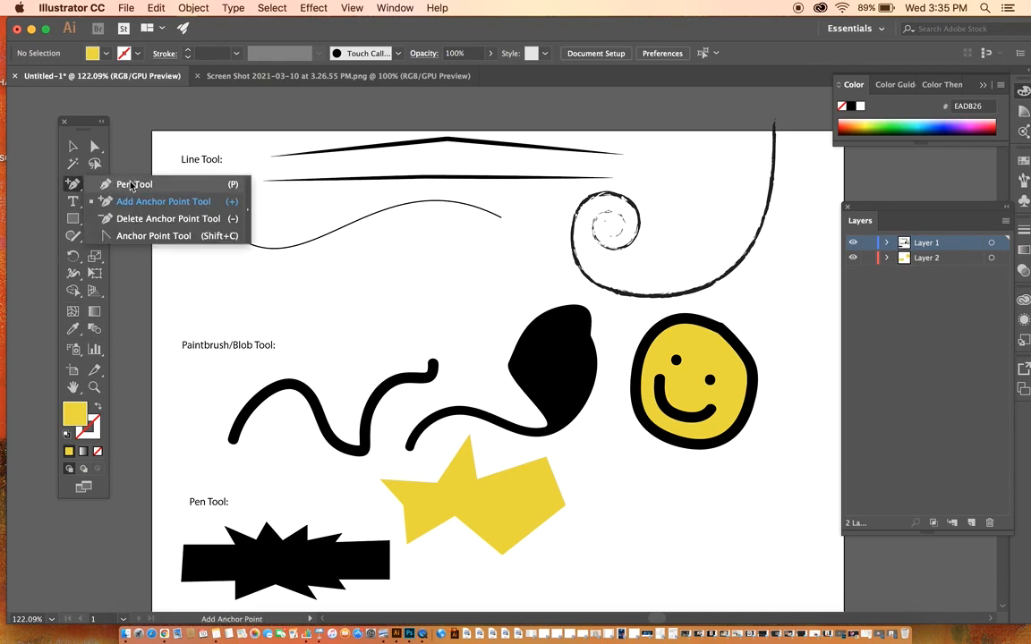
left_click(132, 185)
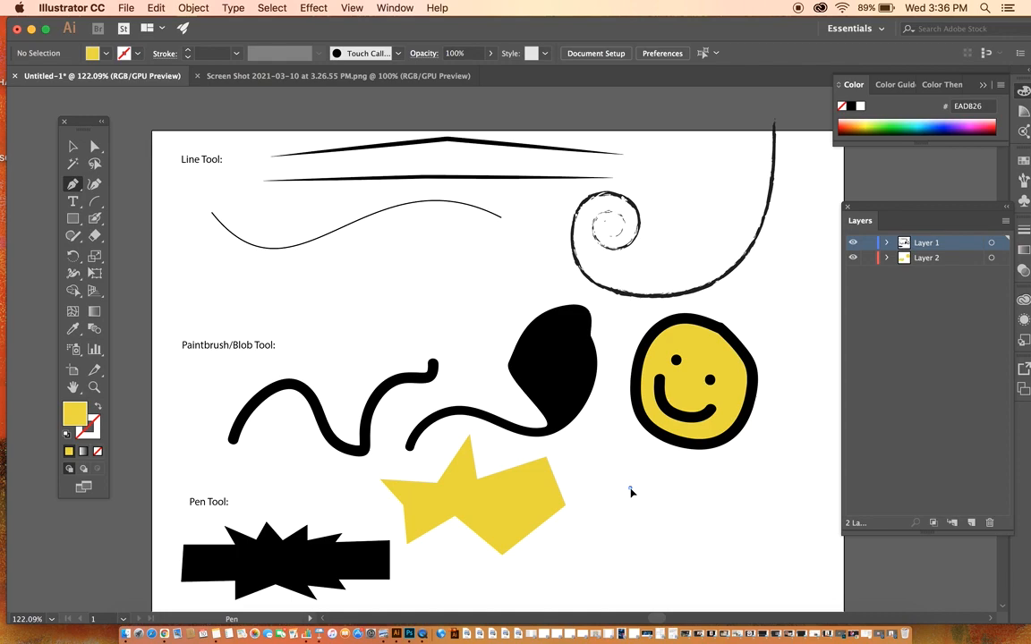
left_click_drag(631, 490, 651, 482)
left_click_drag(652, 481, 651, 481)
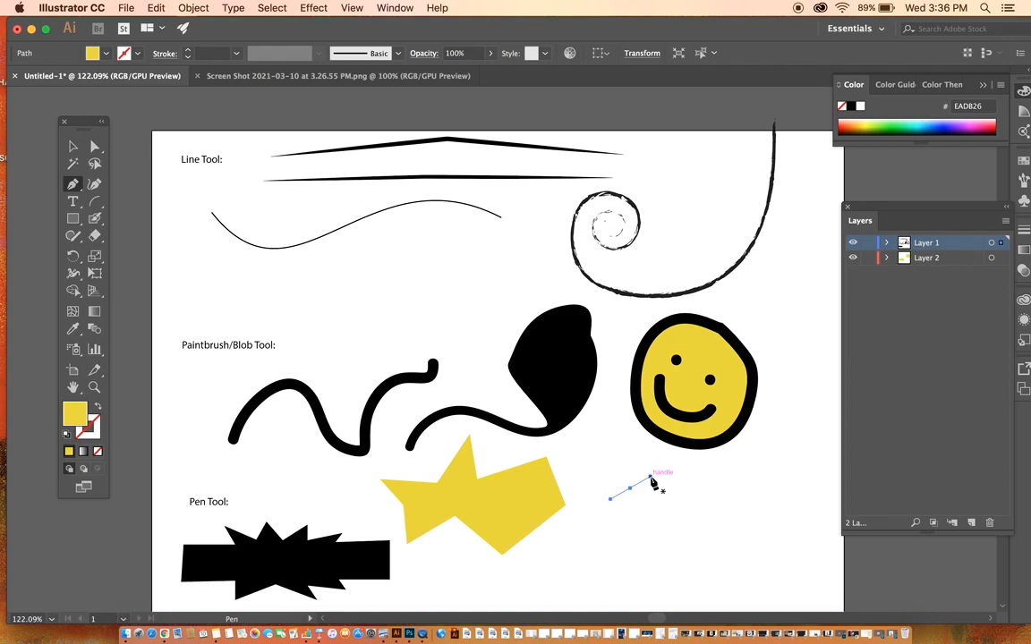
left_click(753, 481)
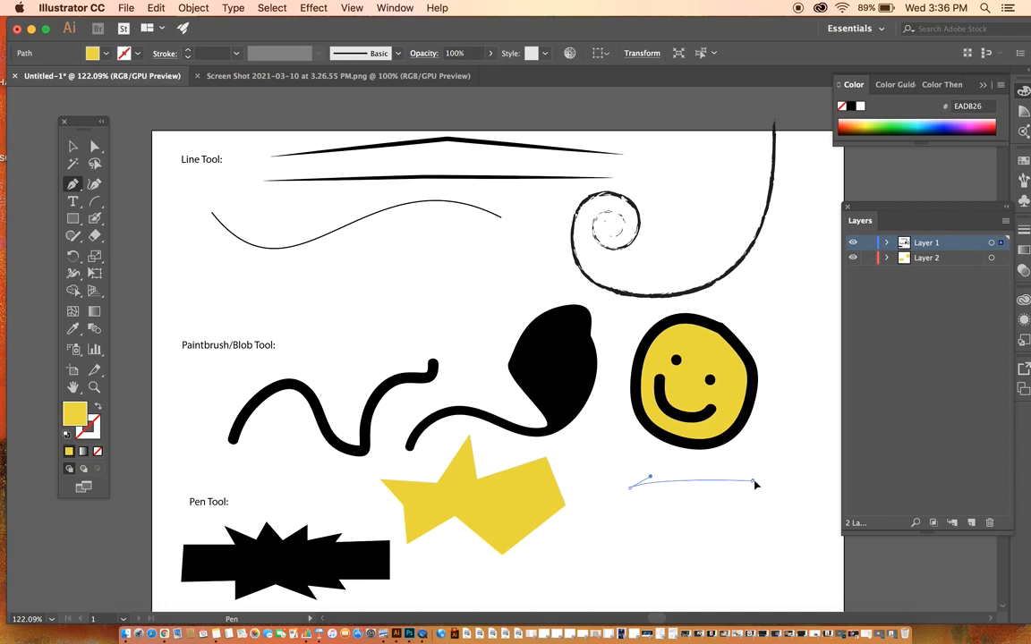
left_click_drag(758, 488, 781, 498)
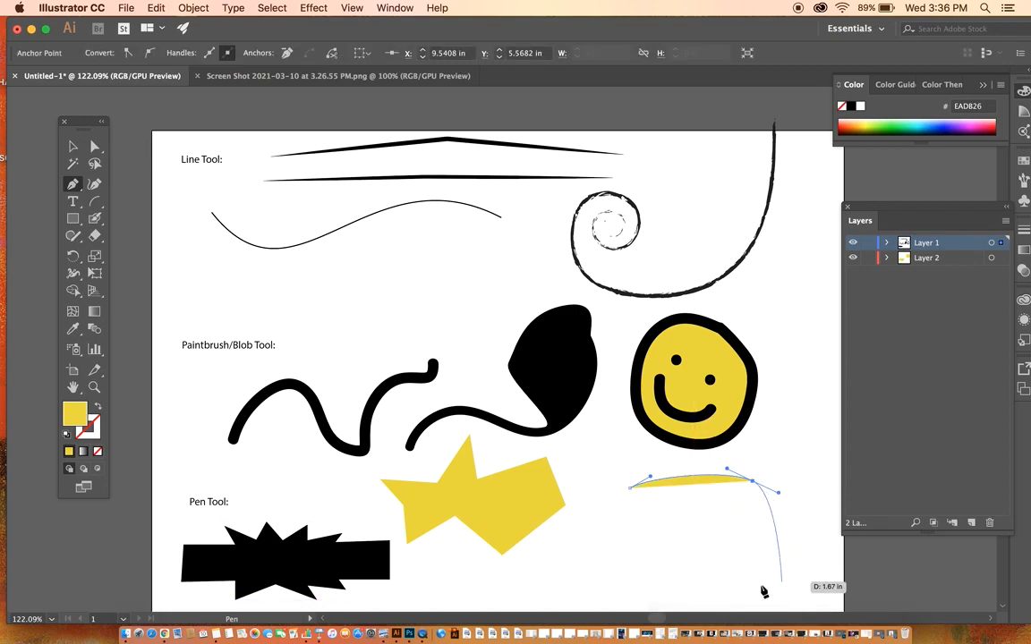
Continue the curved path around its right end, wavy lower edge and narrow left tip, and close it at the starting anchor point
left_click(775, 524)
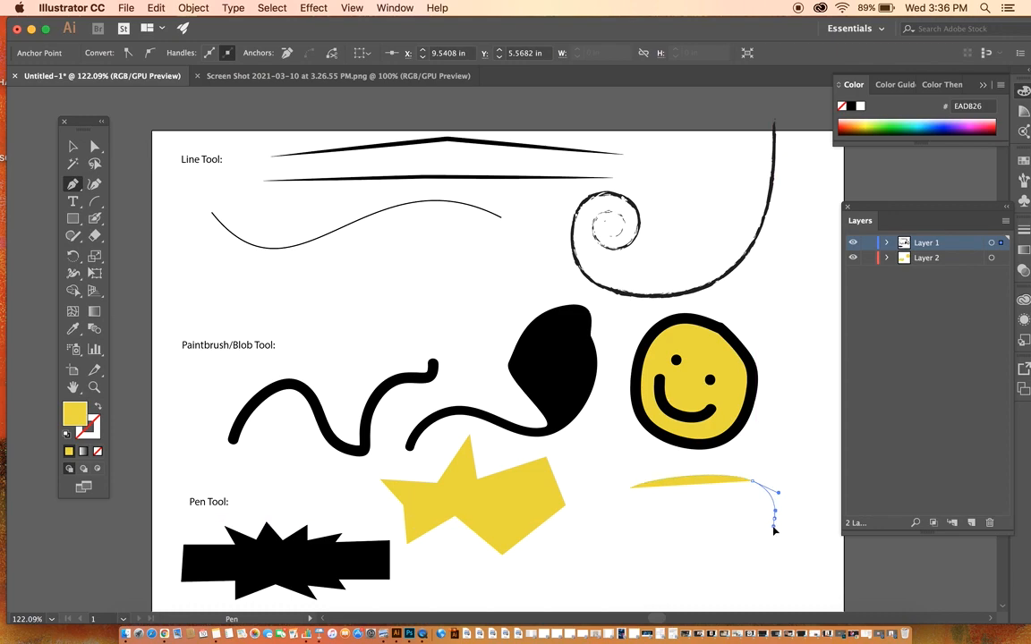
left_click(774, 525)
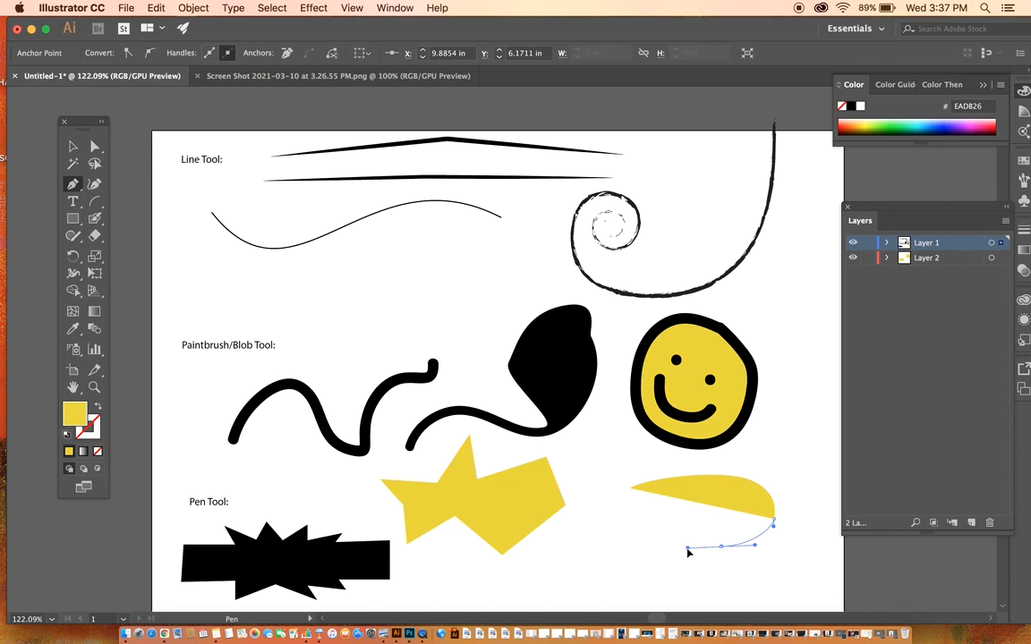
left_click_drag(692, 554, 618, 515)
left_click(598, 511)
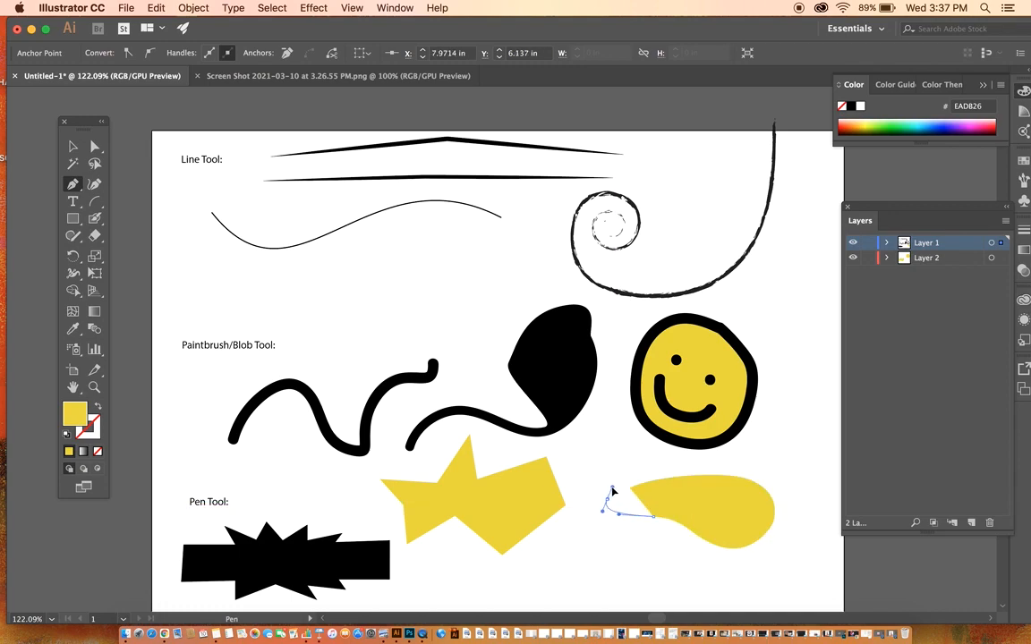
left_click_drag(609, 496, 627, 497)
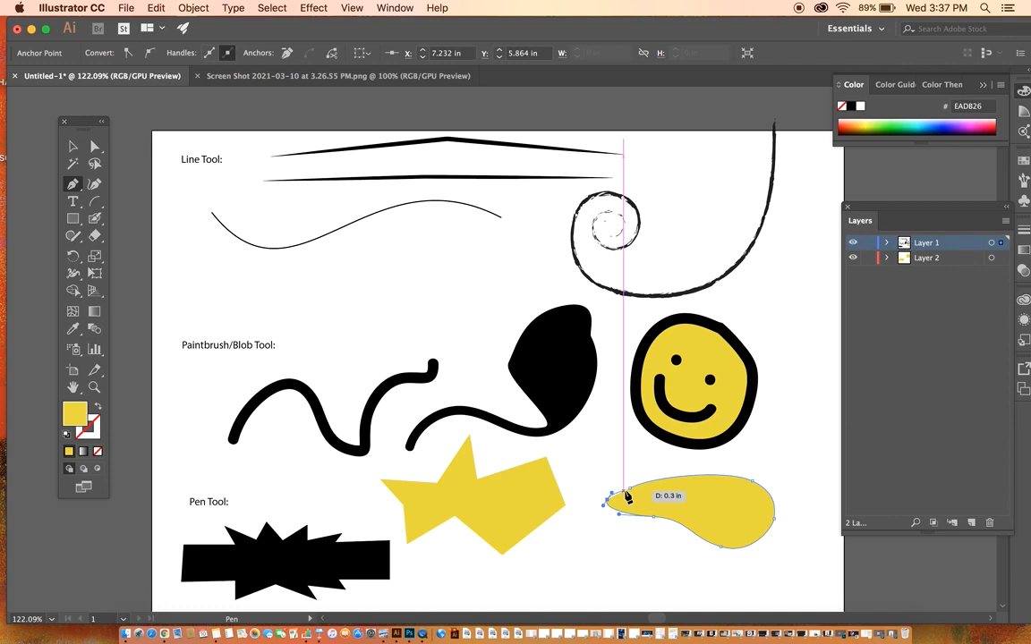
mouse_move(627, 495)
left_mouse_down()
mouse_move(634, 483)
mouse_move(624, 461)
mouse_move(632, 492)
left_mouse_up()
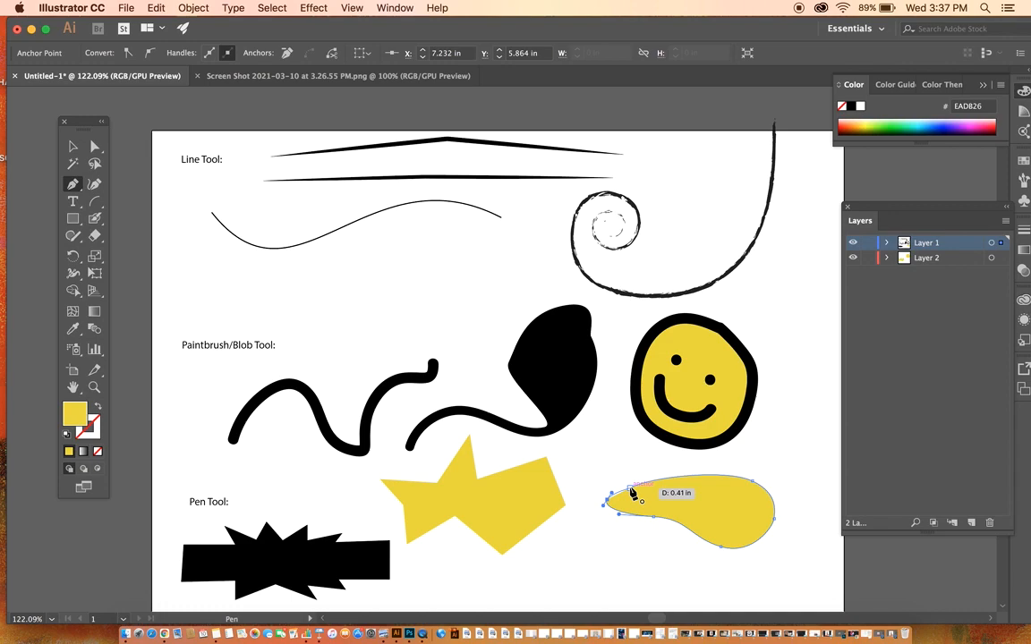
left_click_drag(632, 492, 617, 491)
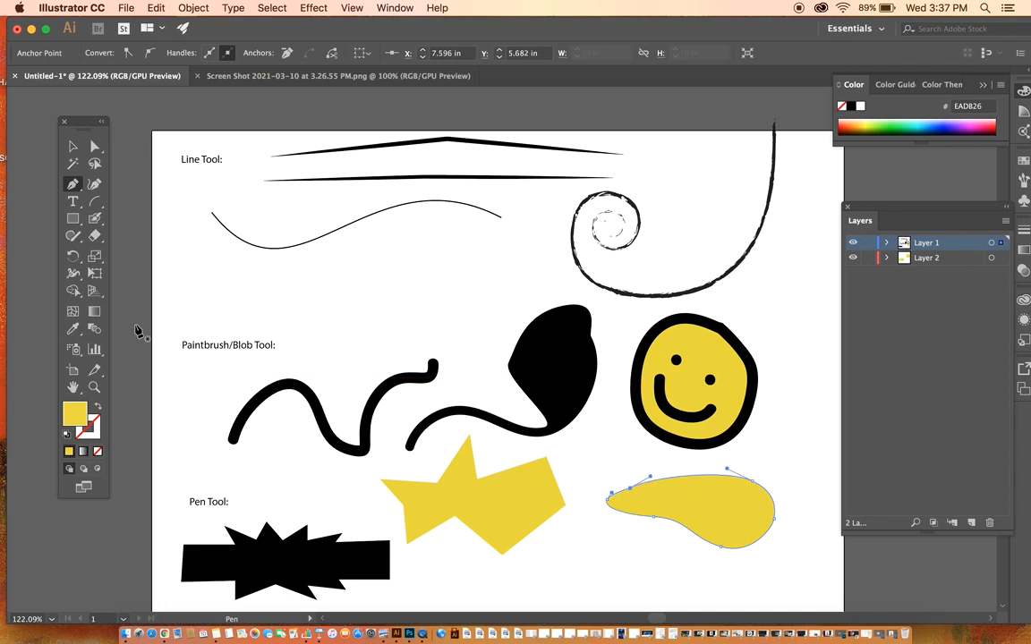
Round the corner at the curved yellow shape's upper-left anchor point with the Direct Selection tool
left_click(95, 146)
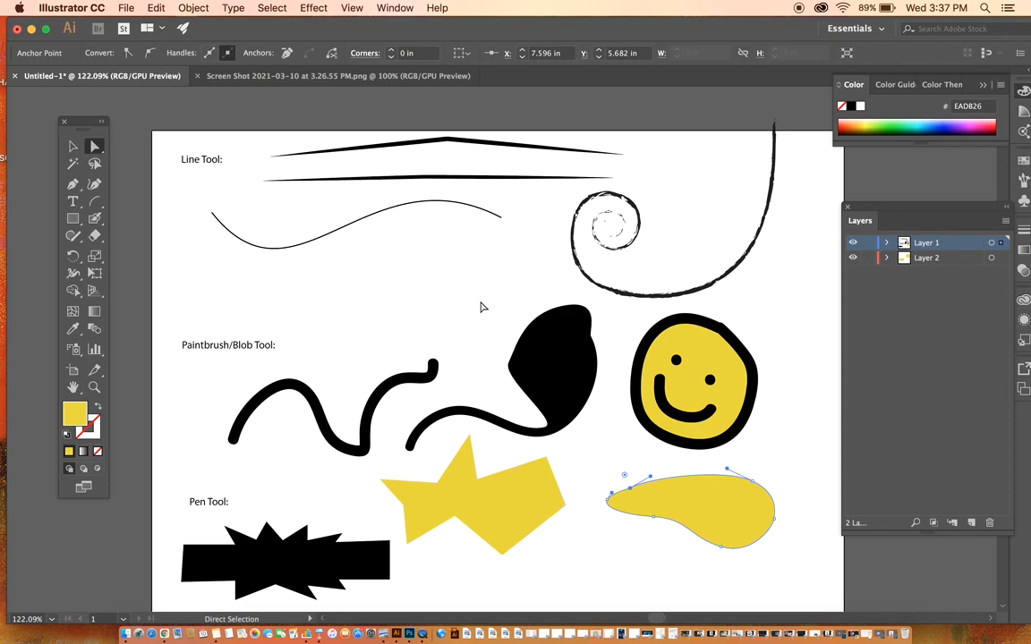
left_click_drag(628, 492, 660, 508)
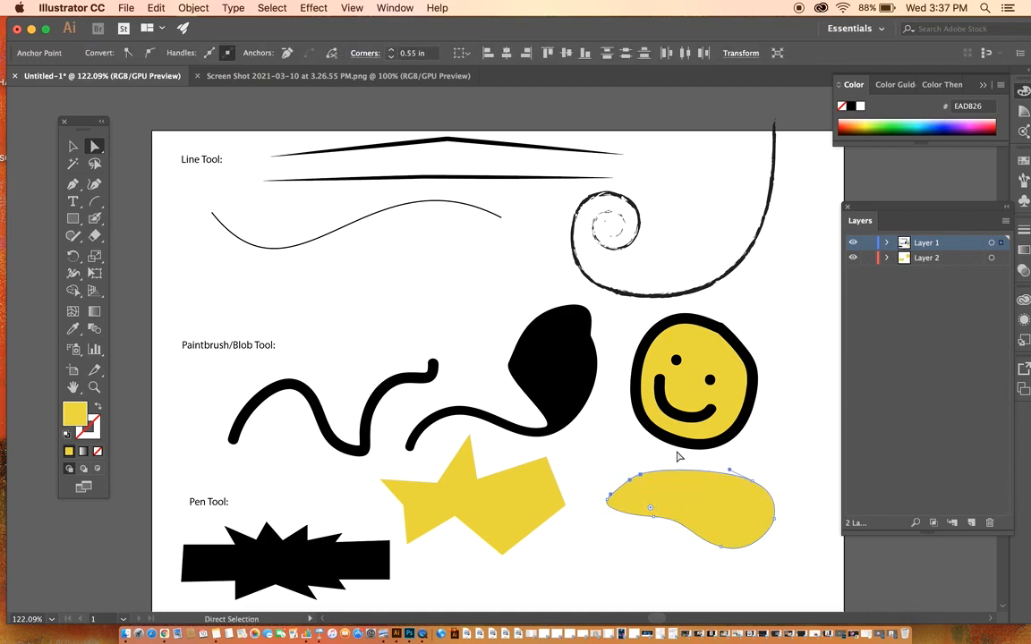
left_click_drag(651, 512, 677, 540)
Pull the anchor point on the curved shape's lower edge downward, adjust the handle at its left tip, and deselect the shape
mouse_move(653, 517)
left_mouse_down()
mouse_move(673, 537)
mouse_move(660, 529)
left_mouse_up()
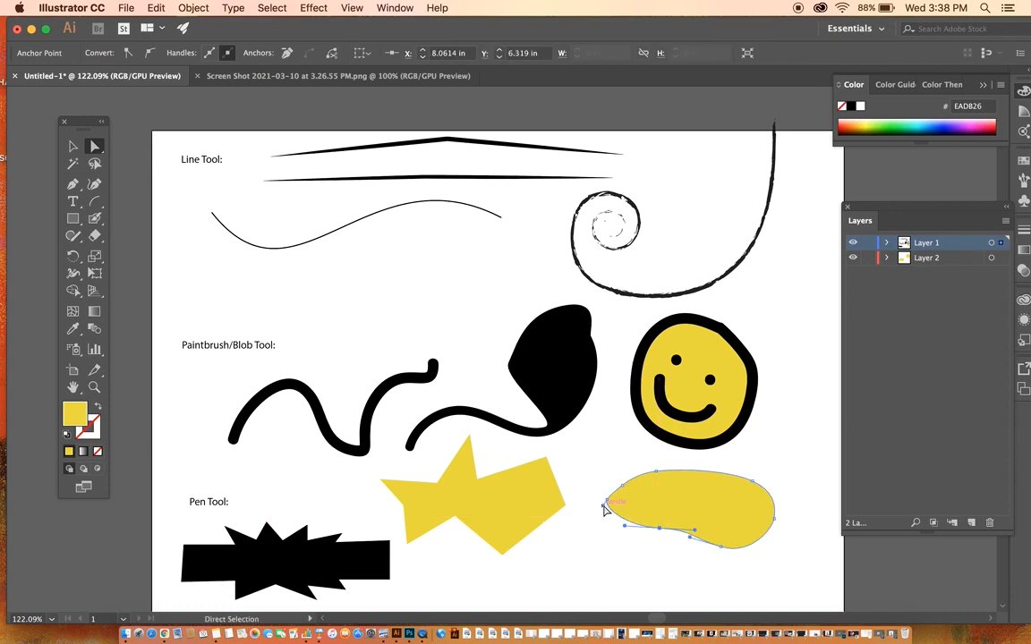
mouse_move(603, 506)
left_mouse_down()
mouse_move(596, 545)
mouse_move(602, 512)
left_mouse_up()
left_click(625, 575)
Move the curved yellow shape slightly left and nudge the yellow polygon slightly right toward it
left_click(686, 520)
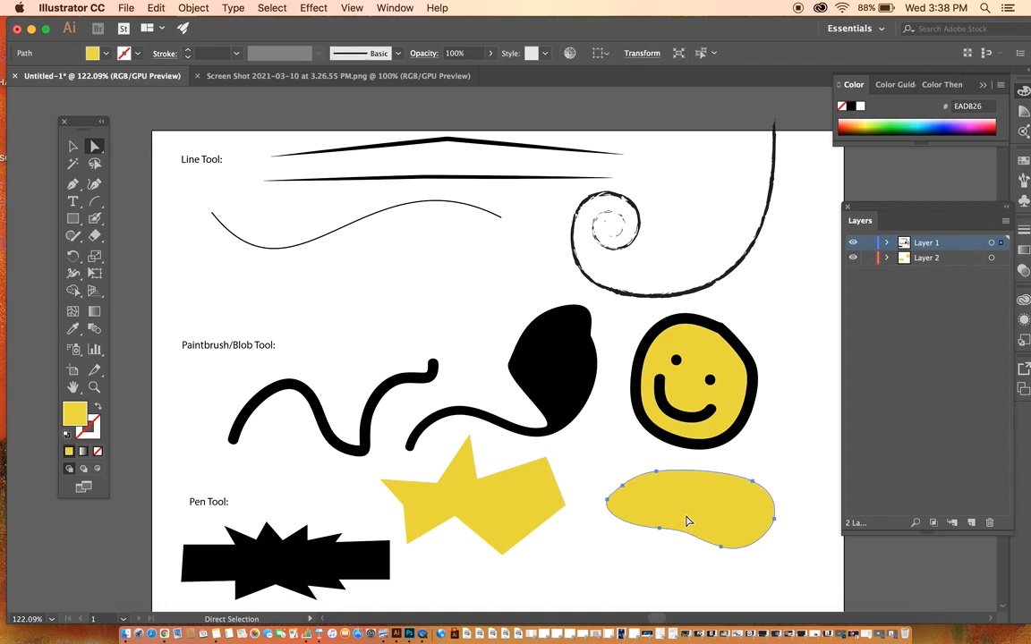
left_click_drag(614, 508, 620, 509)
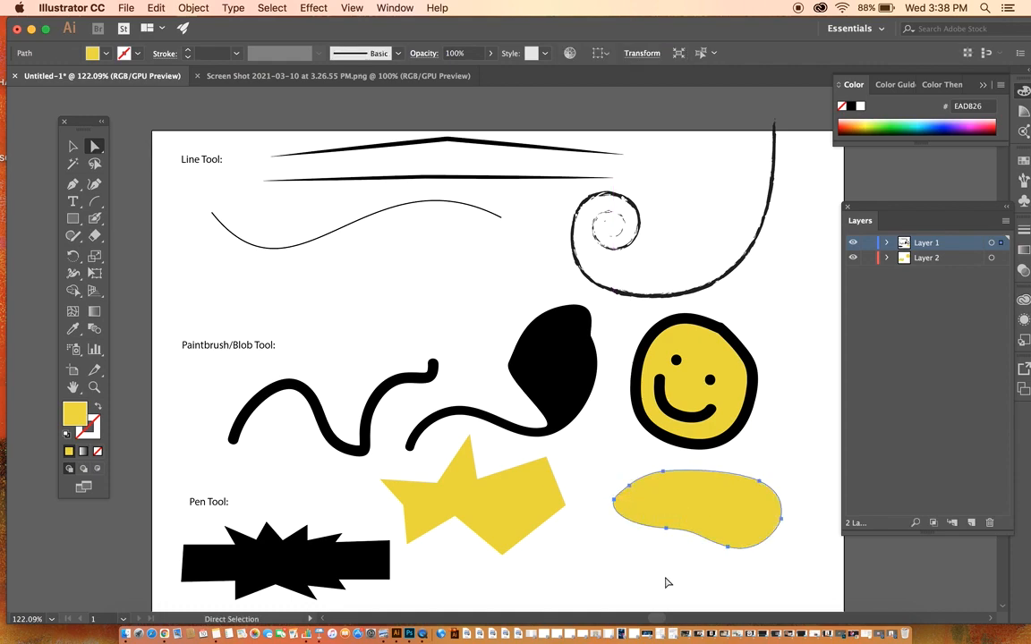
left_click_drag(748, 502, 728, 506)
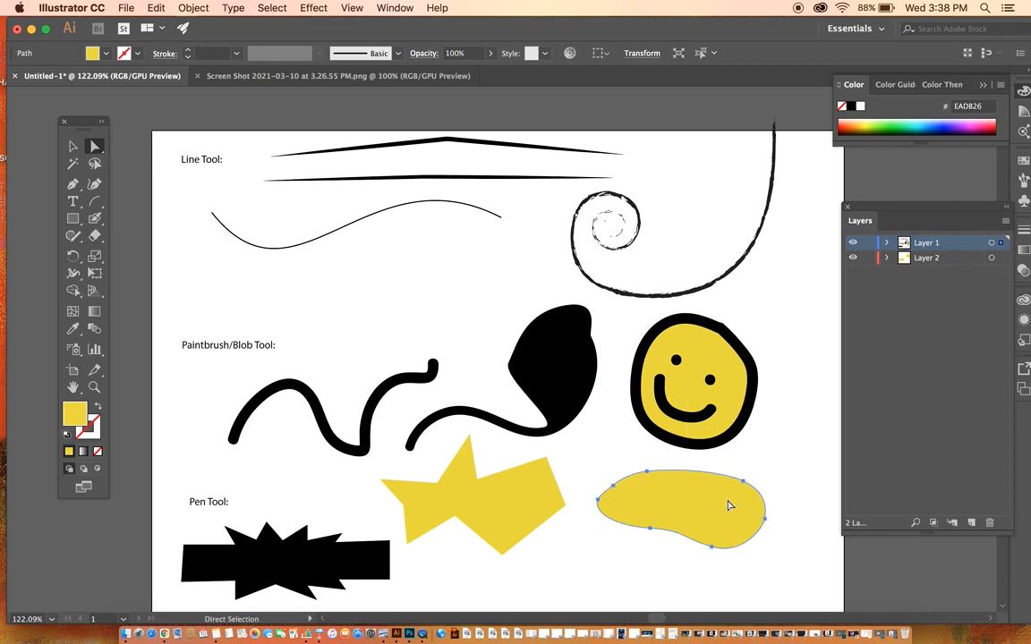
left_click_drag(506, 527, 511, 526)
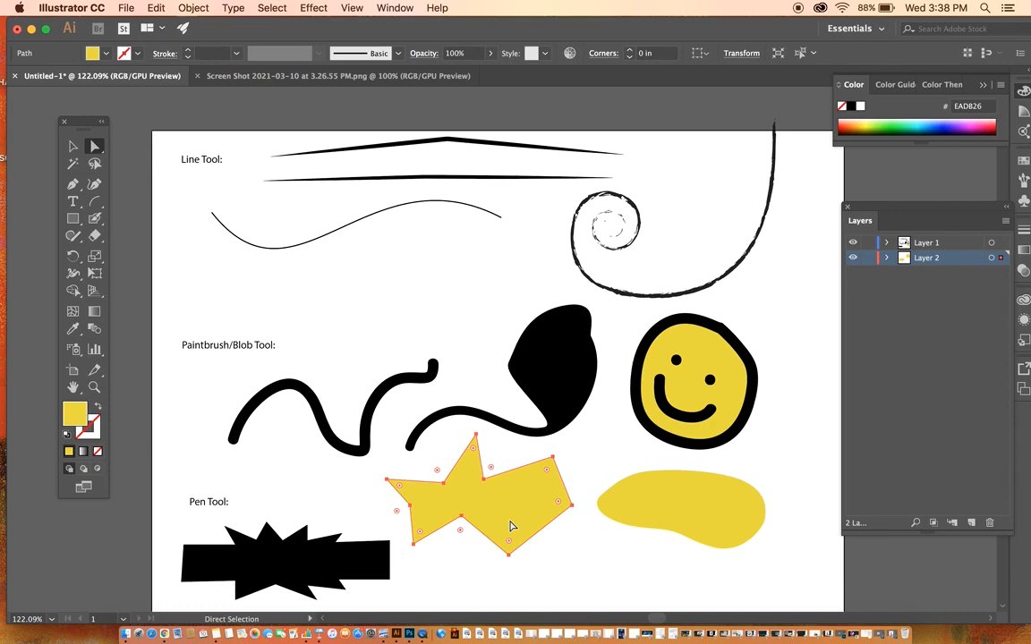